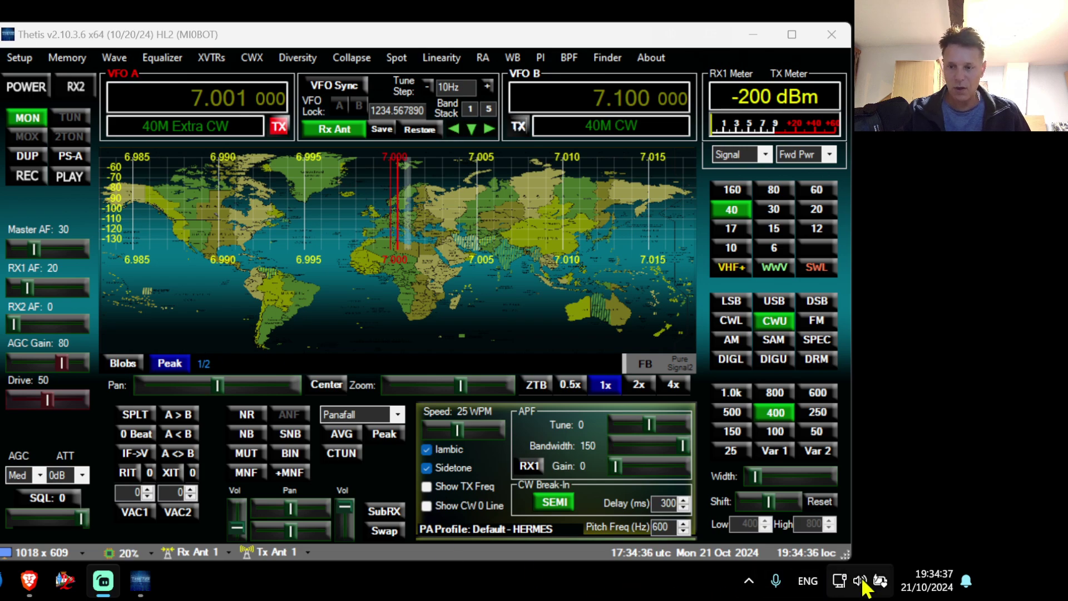
# Check the Ethernet connection's IP and adapter details in the Windows network settings, and close Settings
pyautogui.rightClick(839, 583)
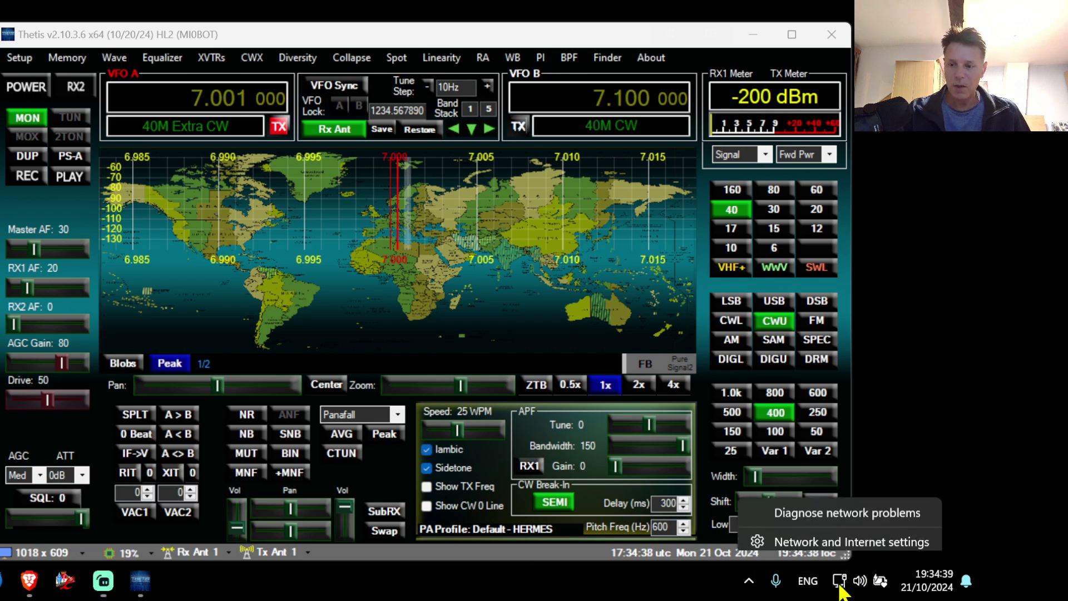
pyautogui.click(850, 536)
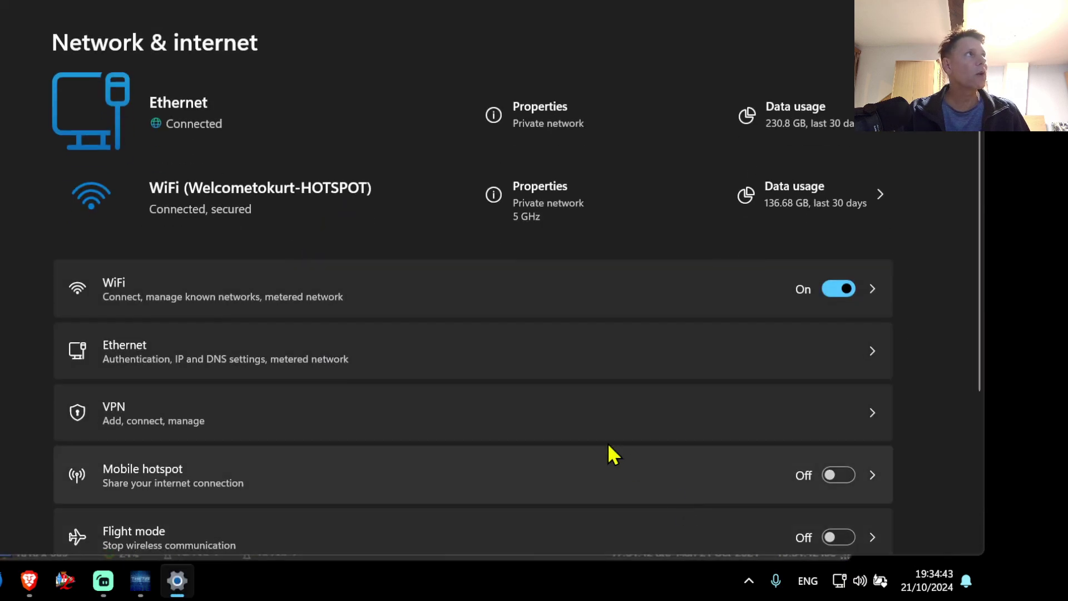
pyautogui.click(223, 359)
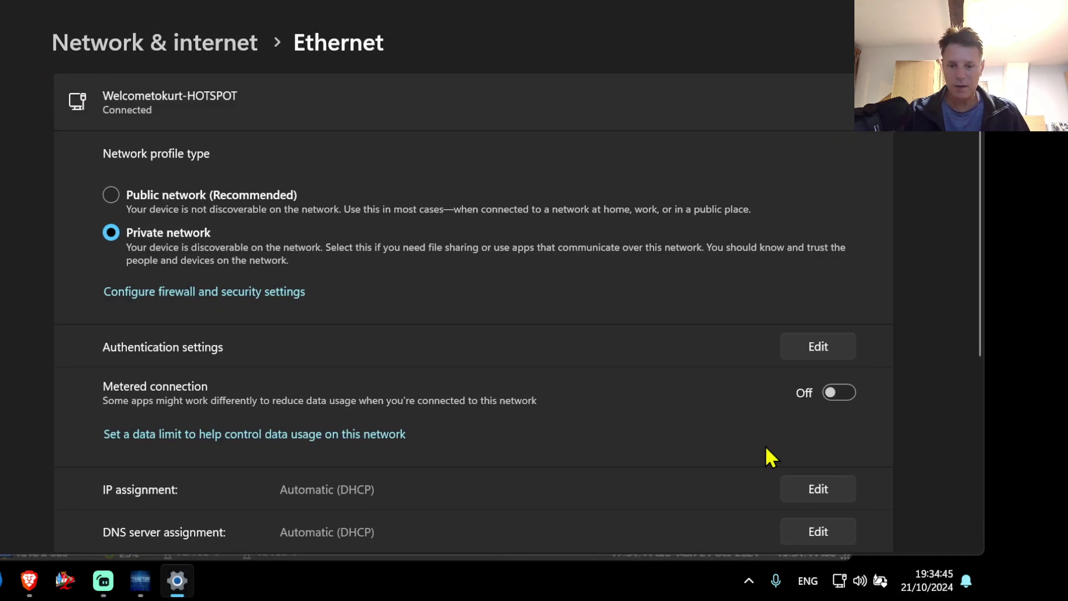
pyautogui.scroll(-2, 632, 423)
pyautogui.scroll(-3, 629, 412)
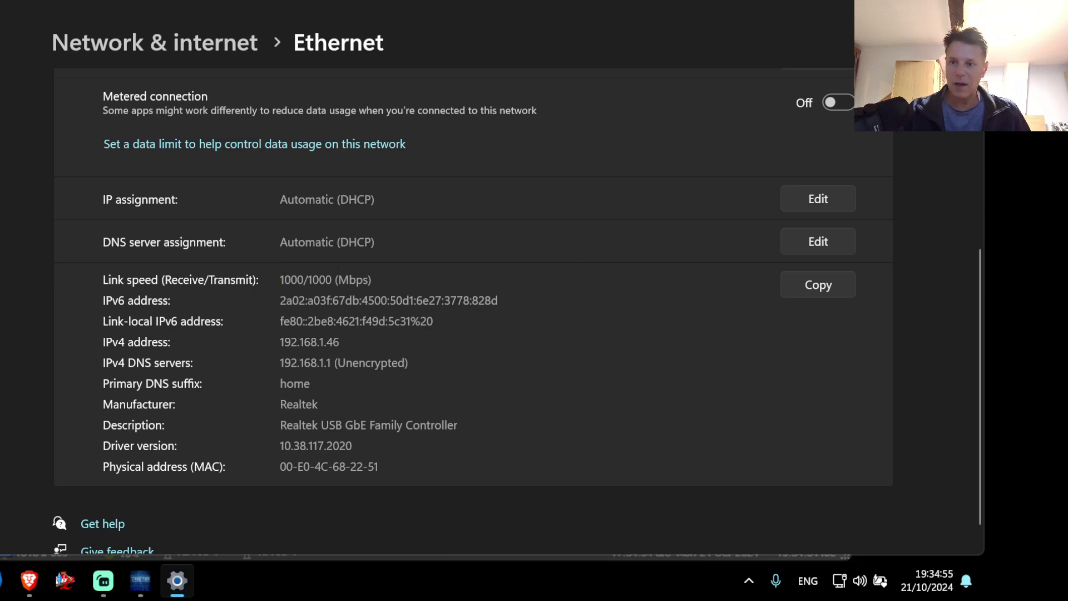
pyautogui.click(971, 10)
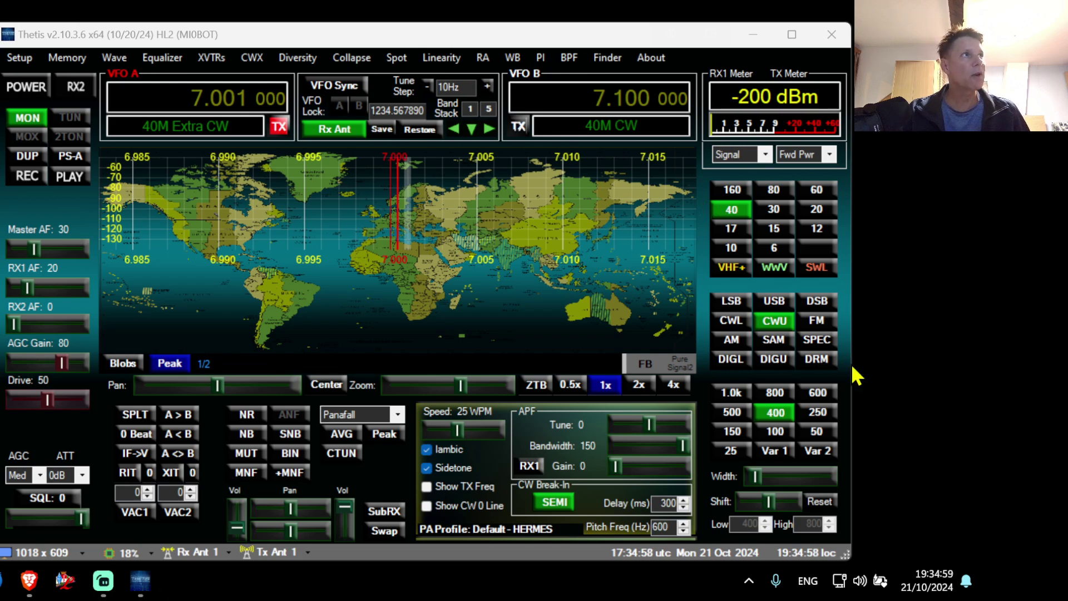
# Switch the receiver to AM mode and set the radio model to HERMES LITE in the hardware setup
pyautogui.click(734, 343)
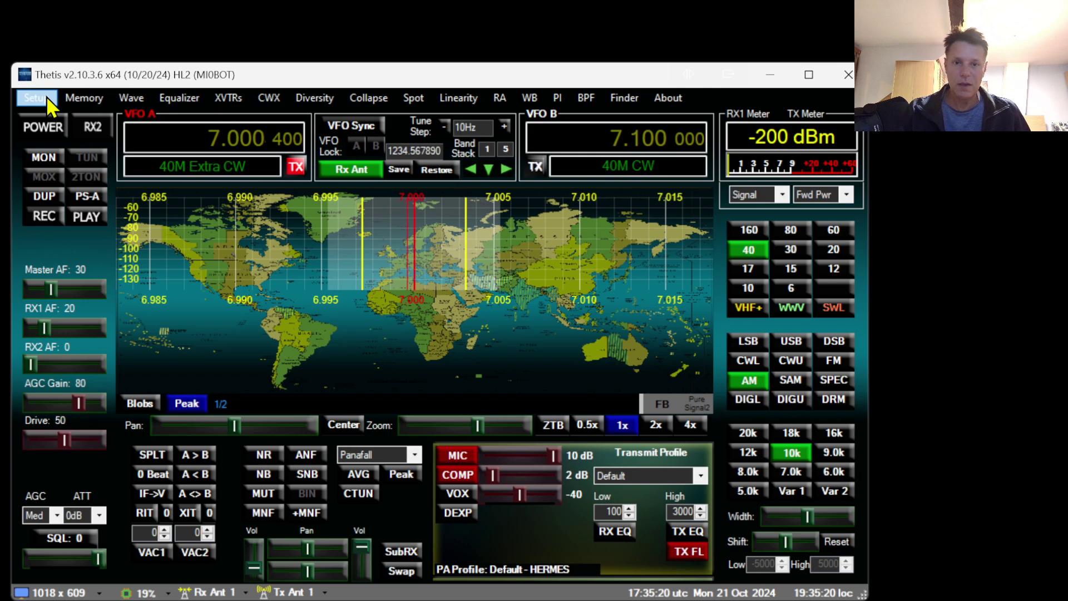
pyautogui.click(46, 97)
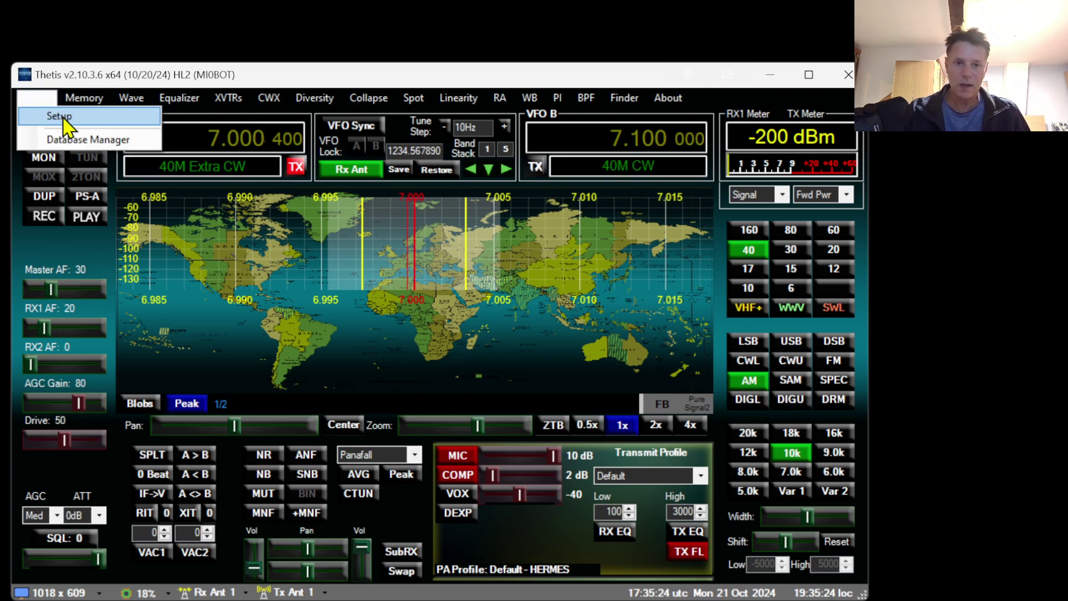
pyautogui.click(63, 117)
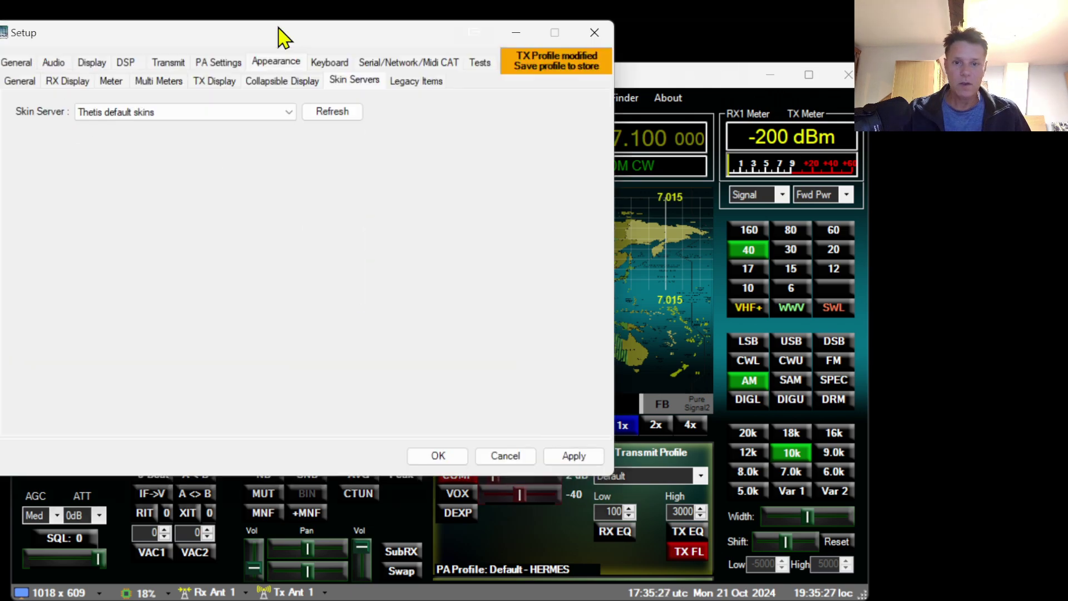
pyautogui.moveTo(282, 36)
pyautogui.mouseDown()
pyautogui.moveTo(341, 125)
pyautogui.moveTo(327, 148)
pyautogui.mouseUp()
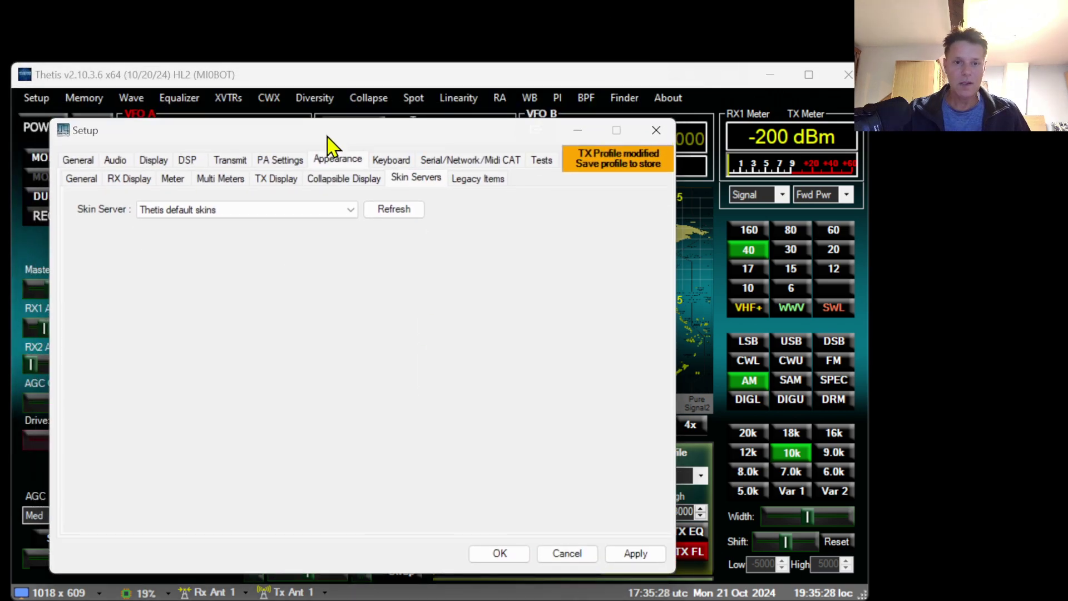
pyautogui.click(92, 158)
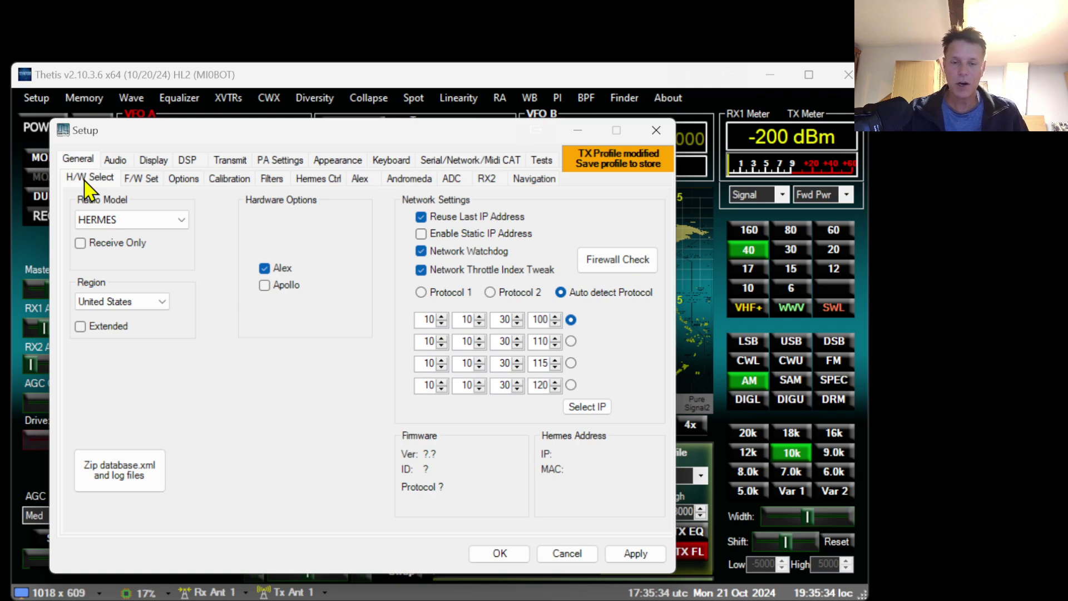
pyautogui.click(135, 221)
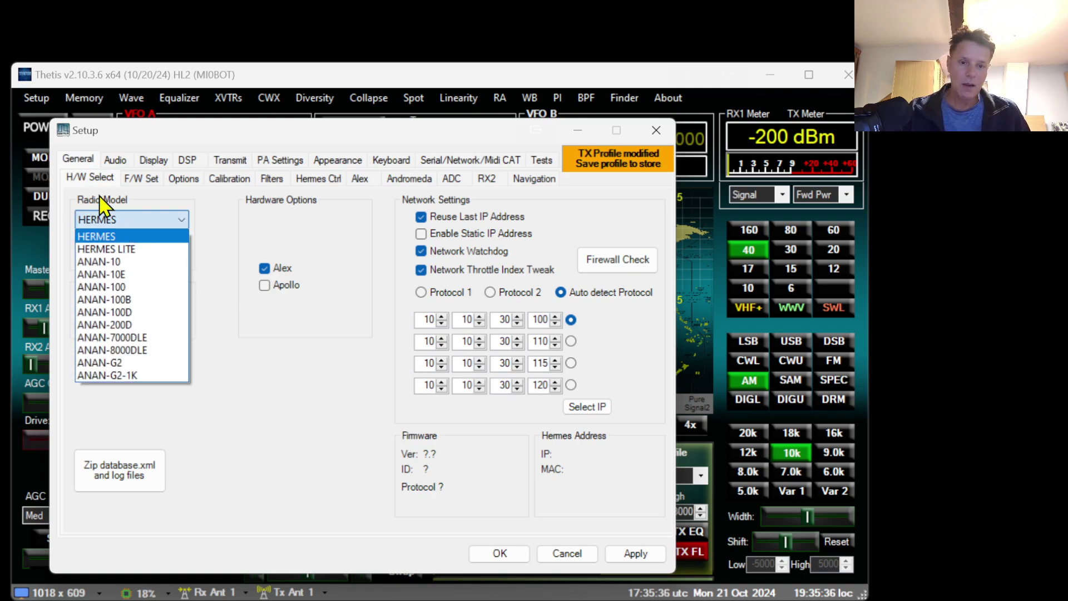
pyautogui.click(124, 249)
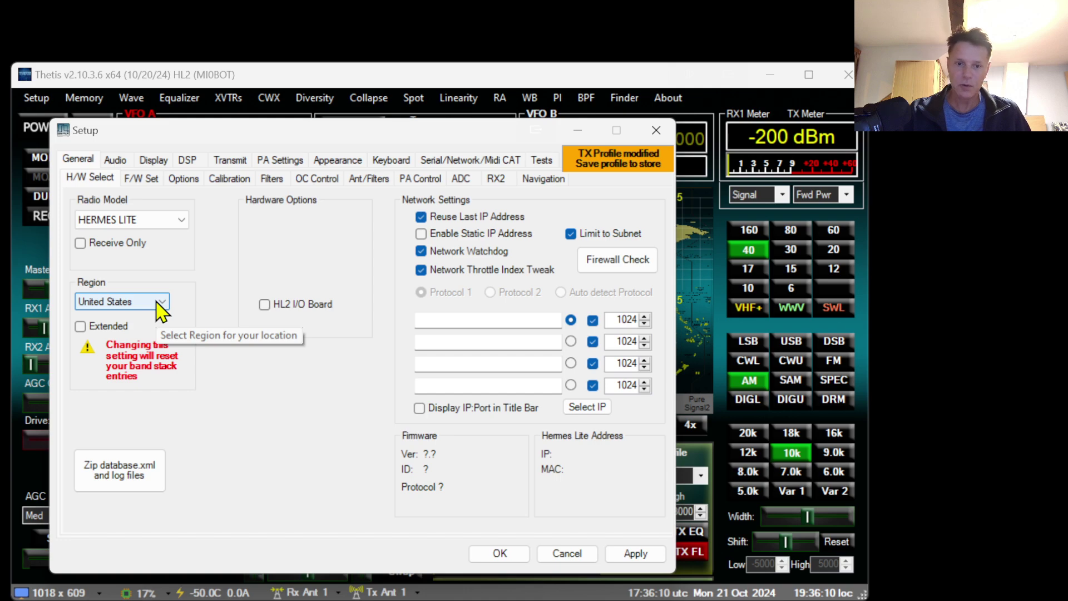
# Set the region to Europe with Extended enabled, and set the RX1 sample rate to 48000
pyautogui.click(160, 304)
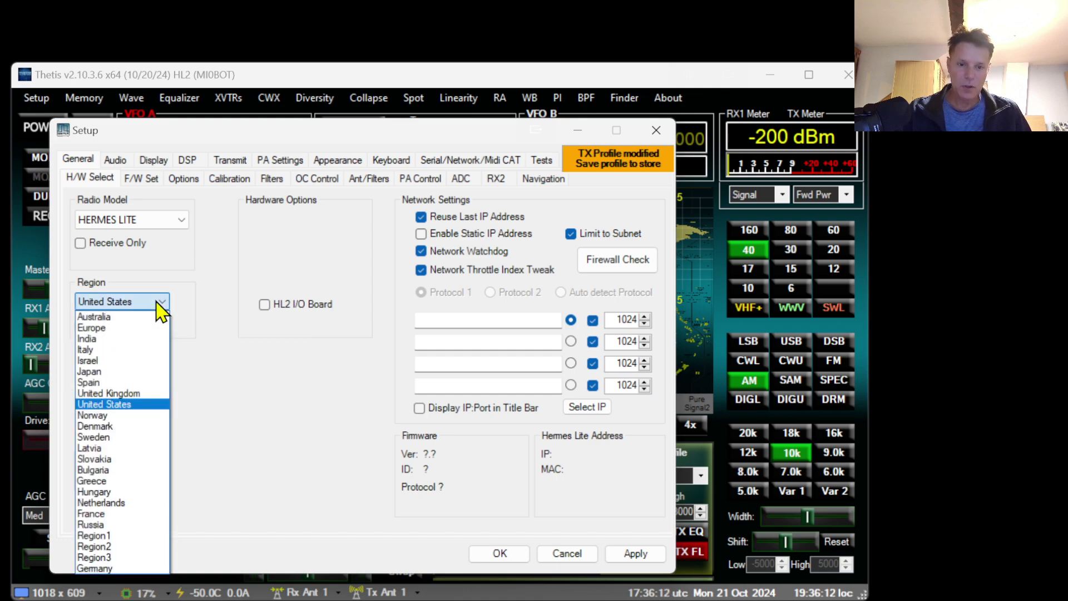
pyautogui.click(109, 329)
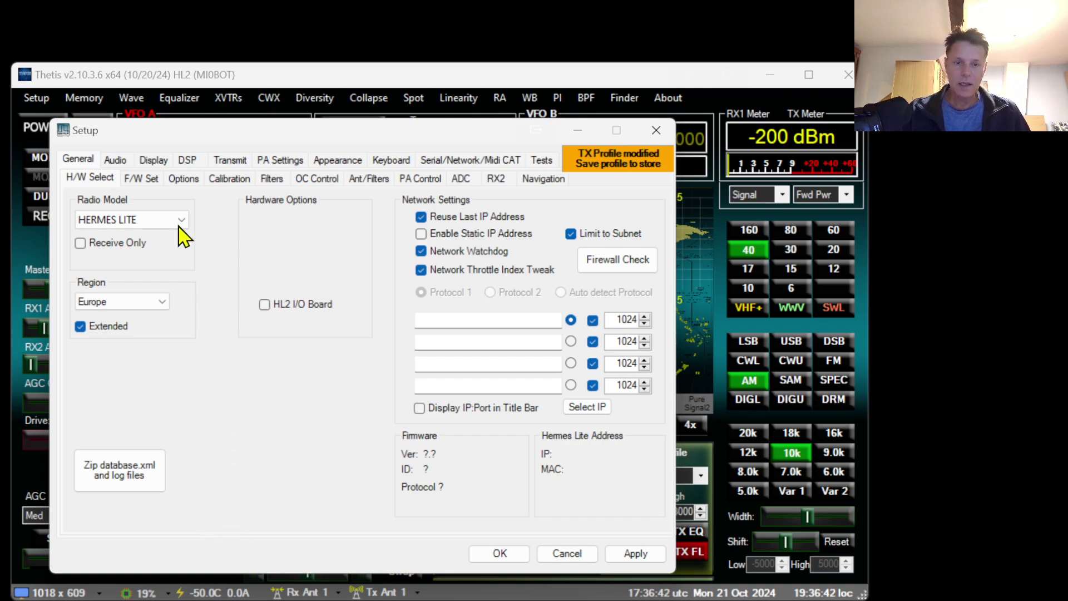
pyautogui.click(137, 180)
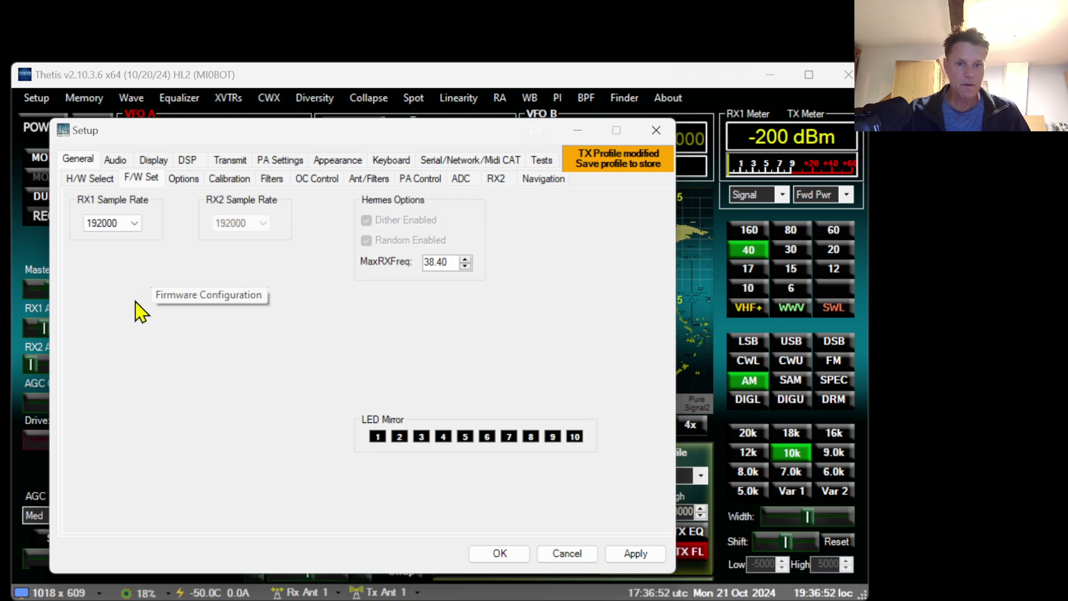
pyautogui.click(135, 224)
pyautogui.click(123, 238)
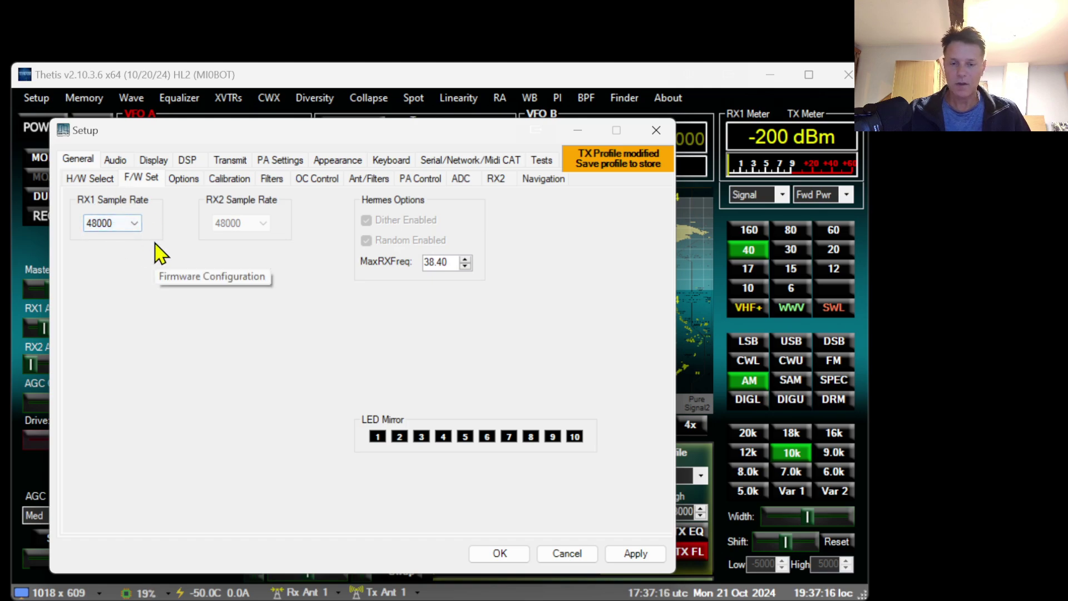
# Enter the operator's call sign as the custom title text in the general options
pyautogui.click(183, 179)
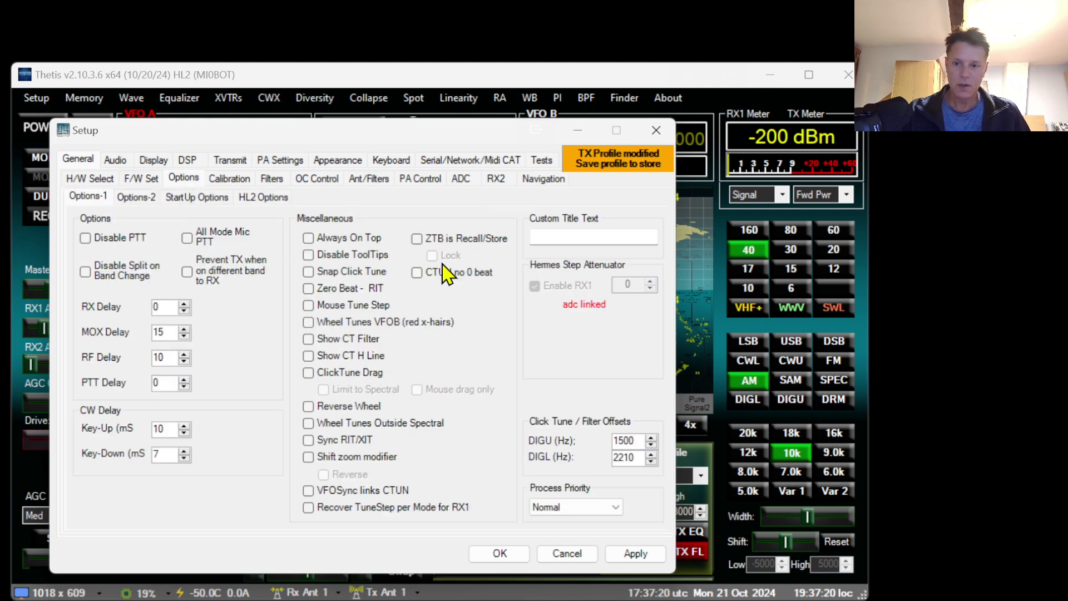
pyautogui.click(567, 239)
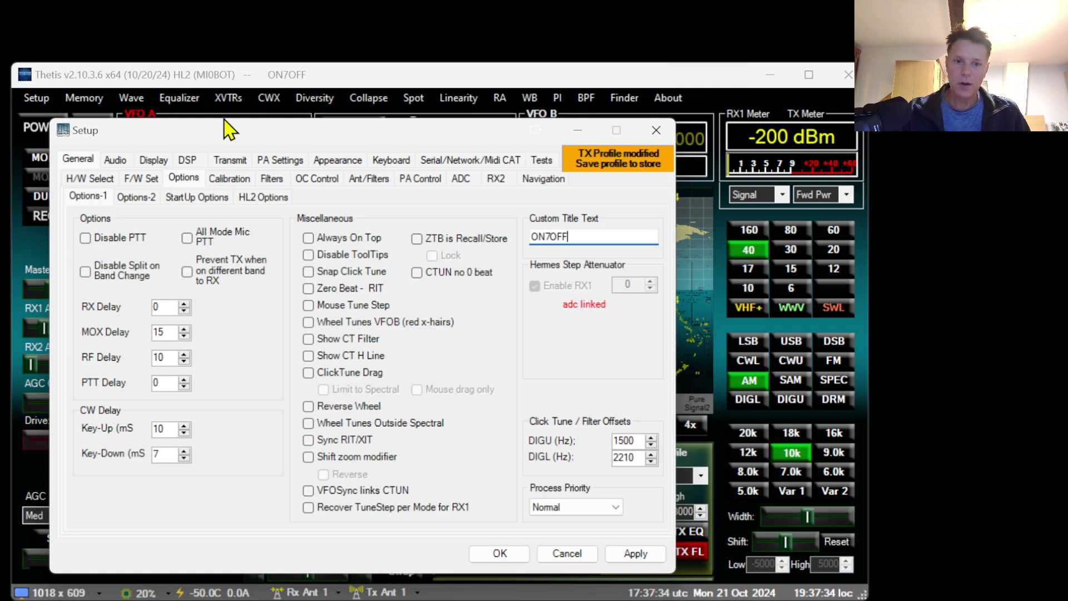
# Apply the N2ADR Filter pin preset to the HF receive and transmit pins in the OC Control settings
pyautogui.click(136, 198)
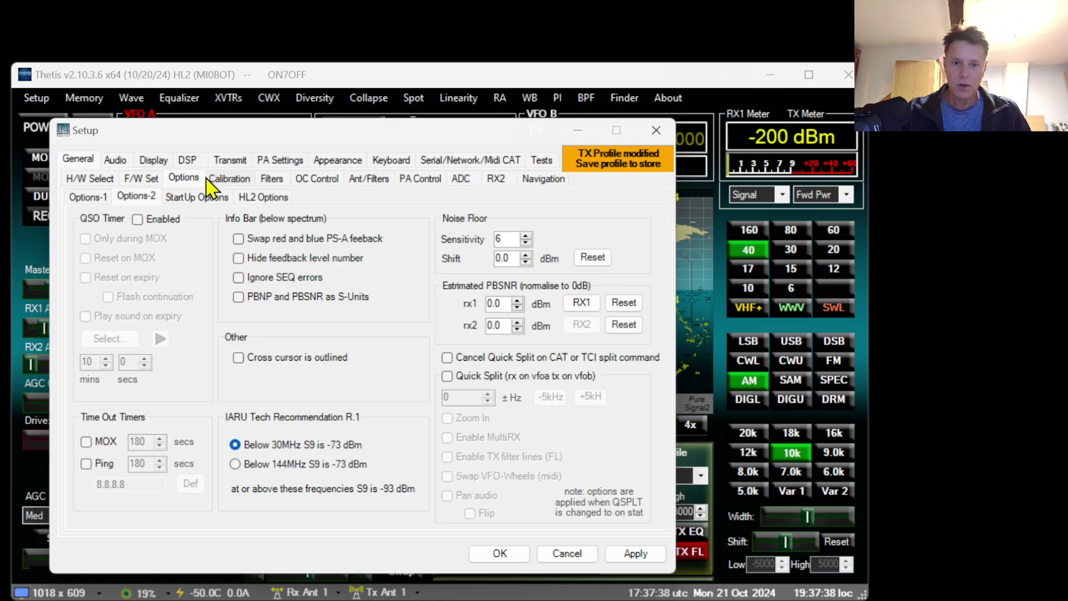
pyautogui.click(319, 181)
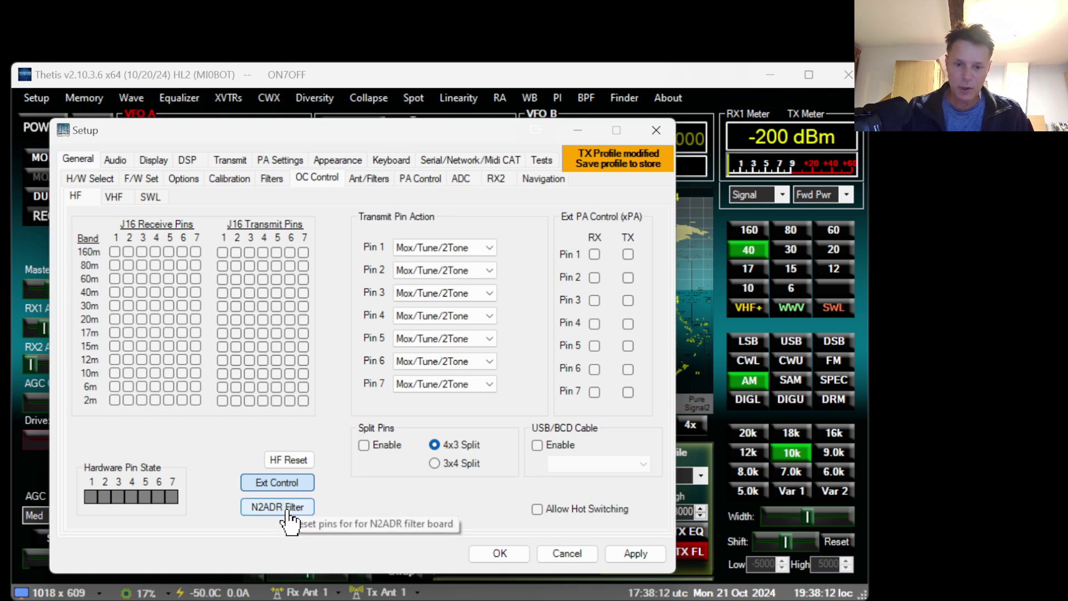
pyautogui.click(288, 513)
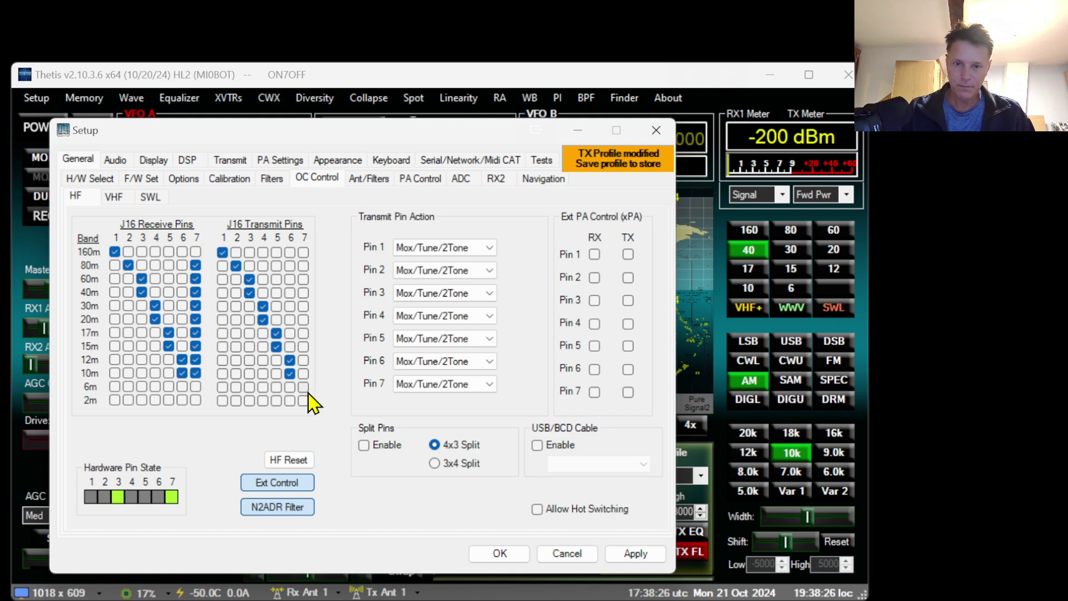
# Enable Full Duplex and the PA in the PA Control settings, and check the amplifier control options
pyautogui.click(421, 189)
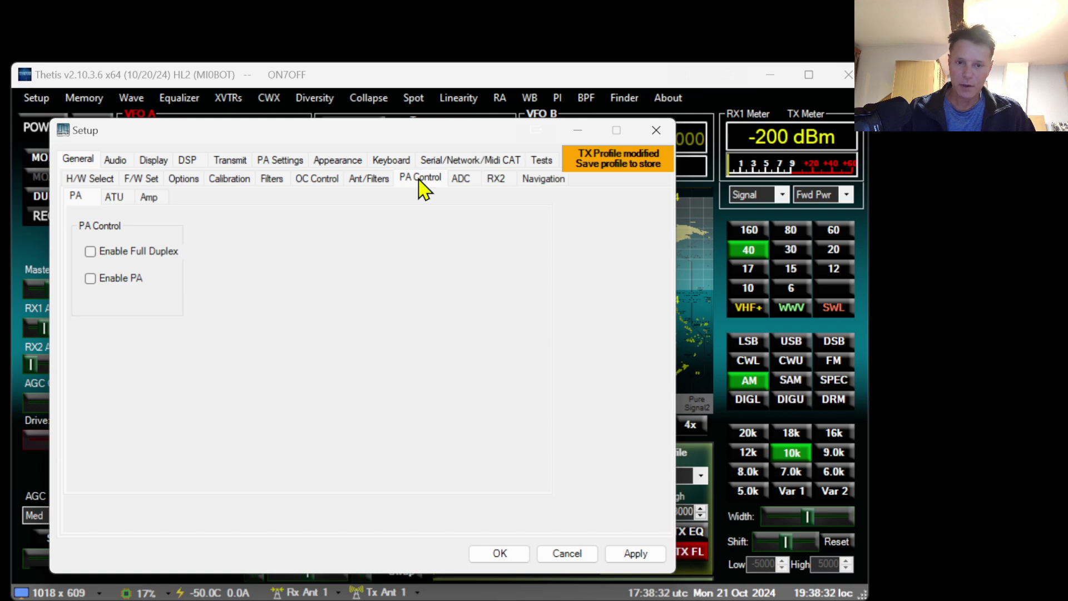
pyautogui.click(89, 253)
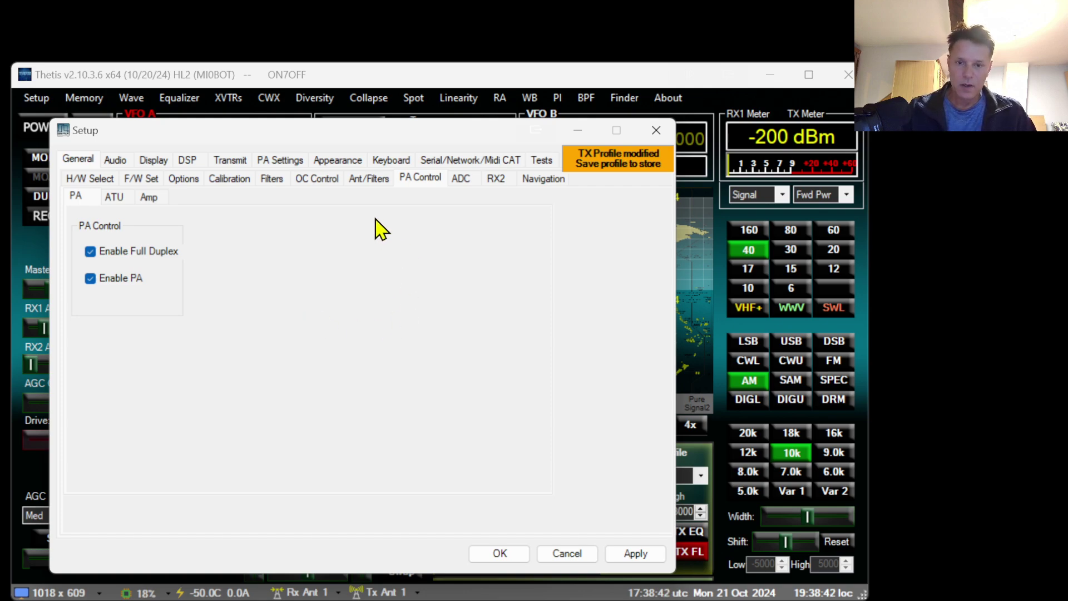
pyautogui.click(152, 201)
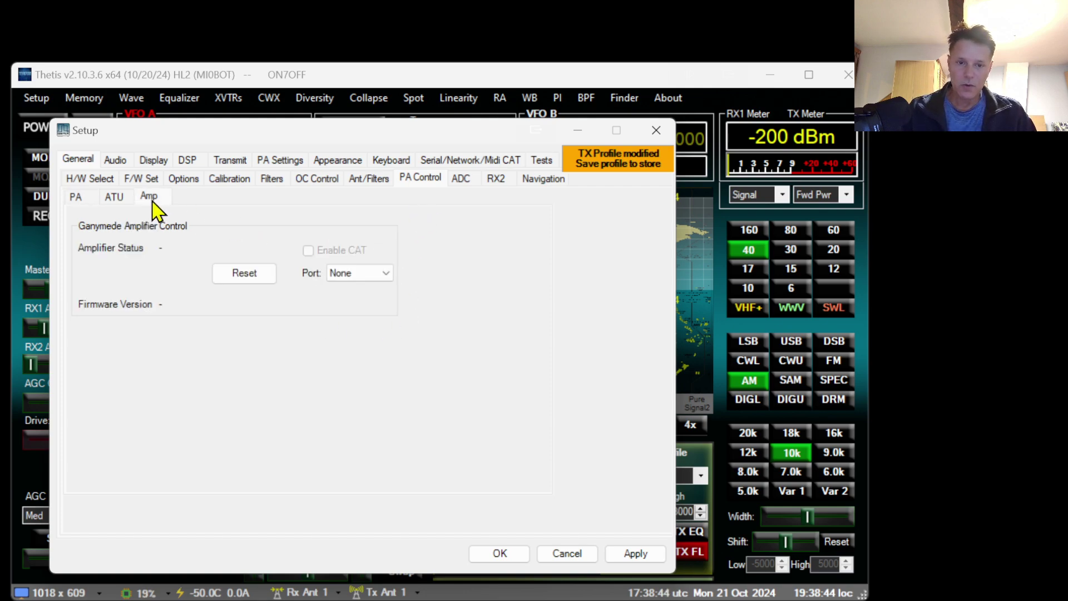
pyautogui.click(87, 200)
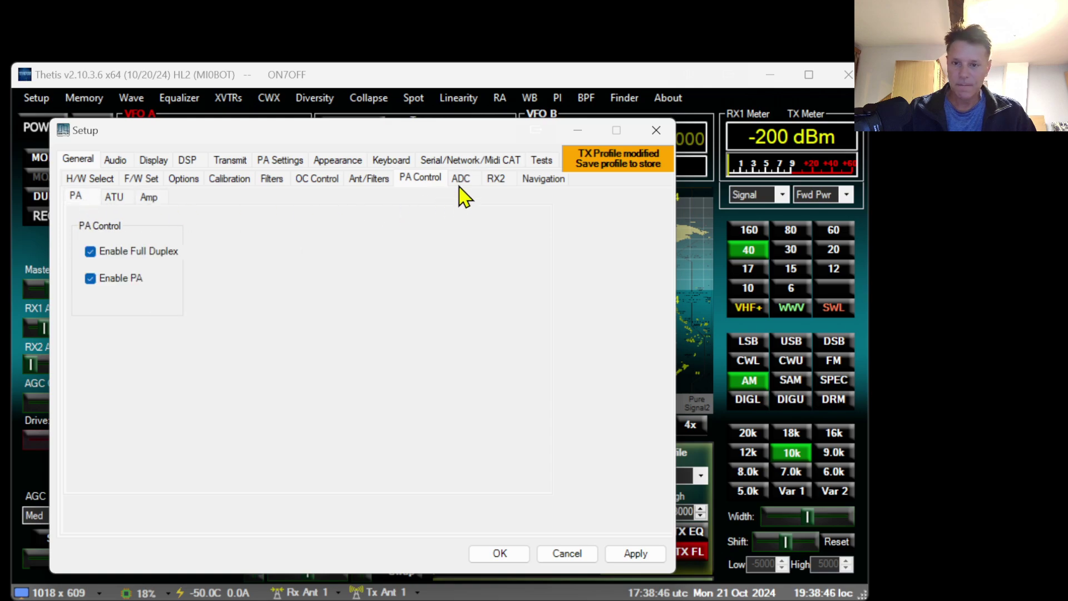
# Try a PA gain of 40 for the 20m band and move Setup aside to expose the drive control
pyautogui.click(367, 184)
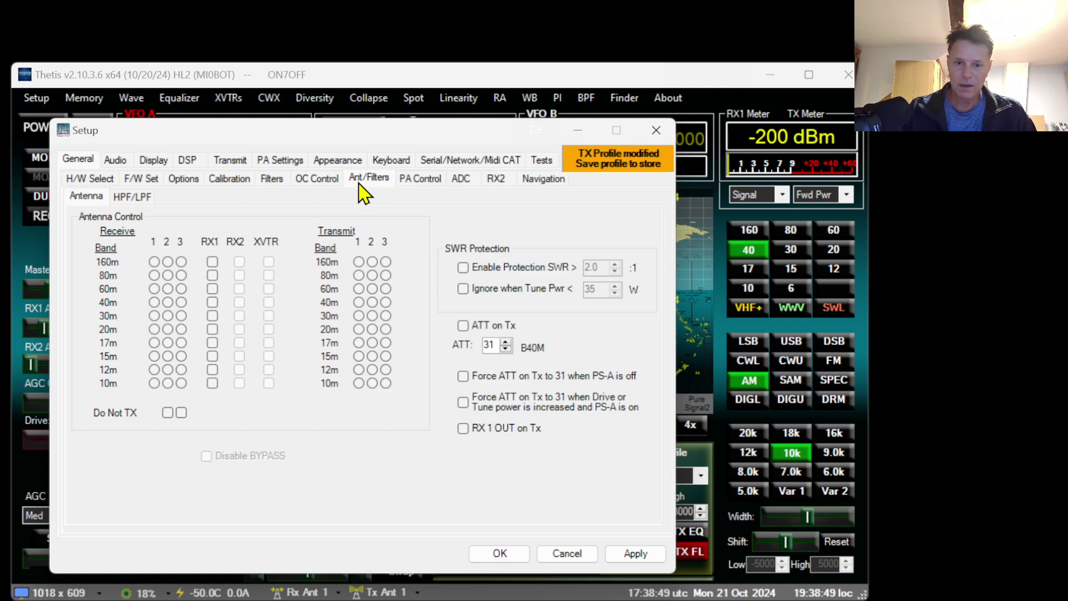
pyautogui.click(316, 183)
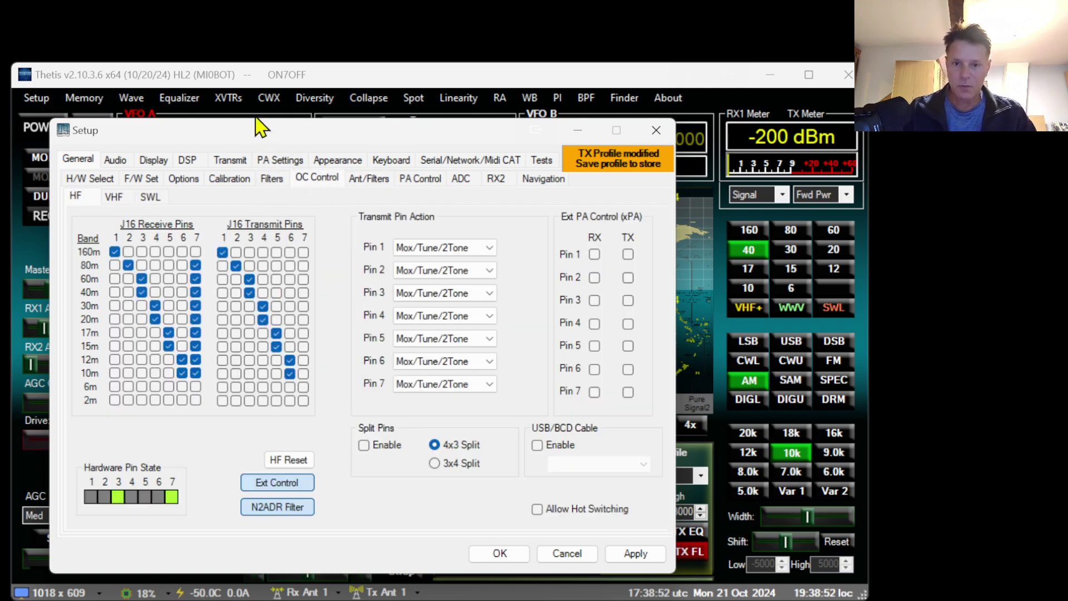
pyautogui.click(285, 162)
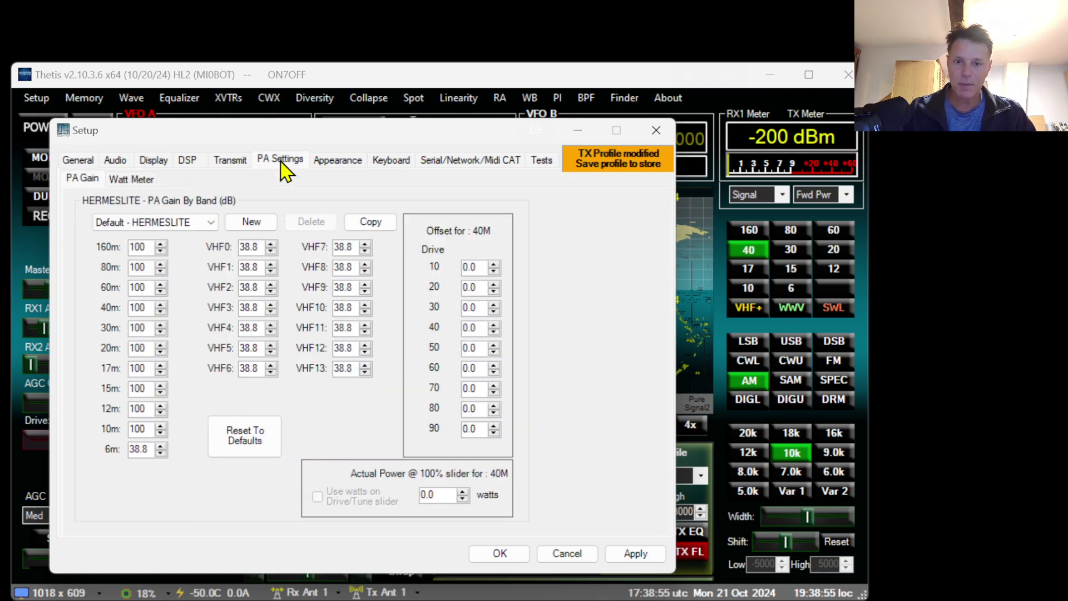
pyautogui.doubleClick(146, 246)
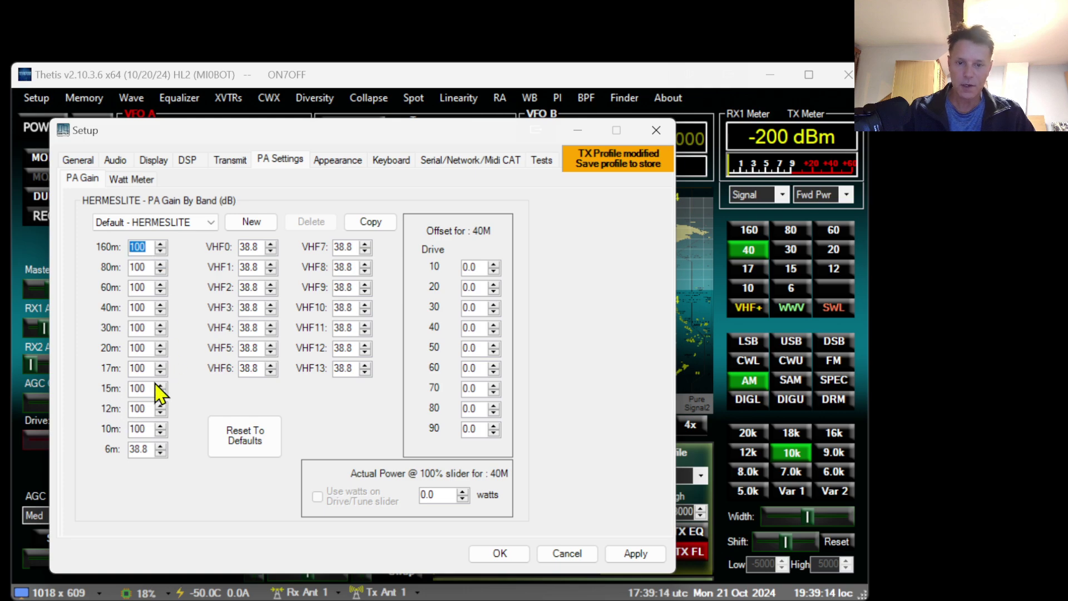
pyautogui.doubleClick(141, 348)
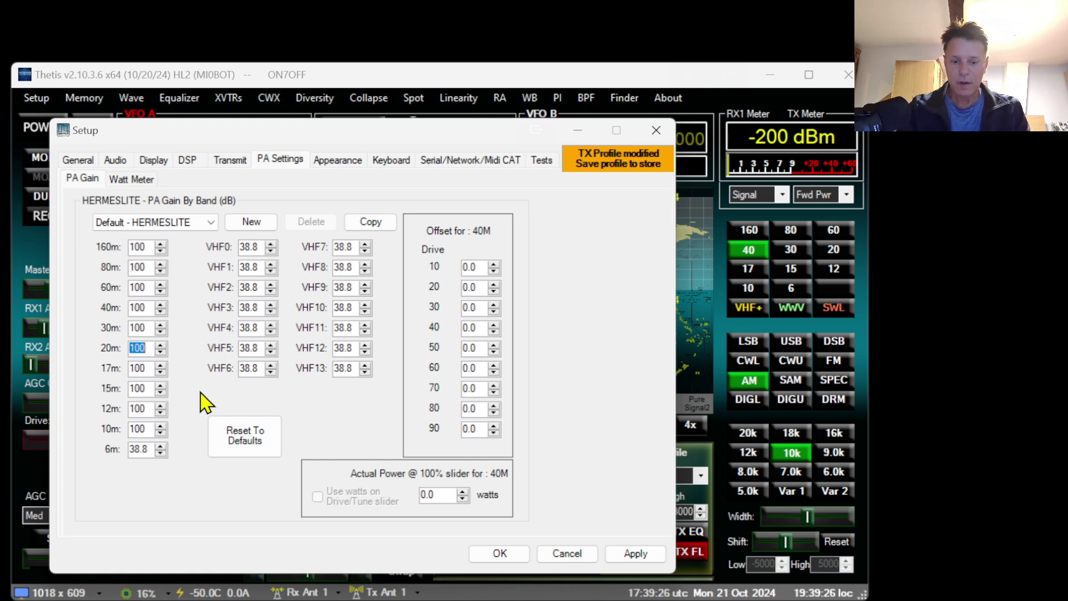
pyautogui.write('40')
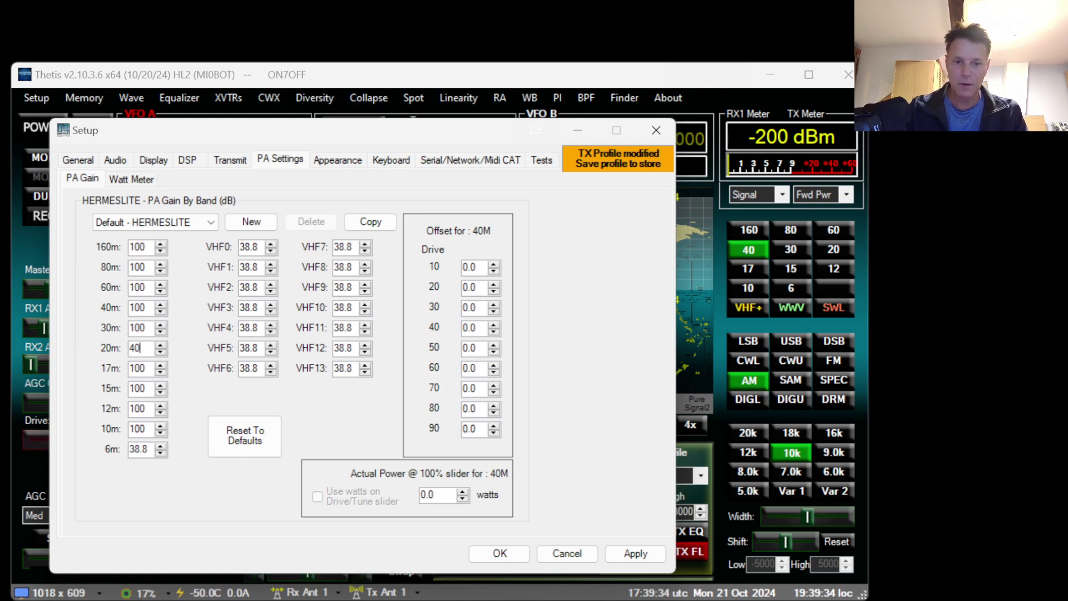
pyautogui.moveTo(237, 131); pyautogui.dragTo(326, 17)
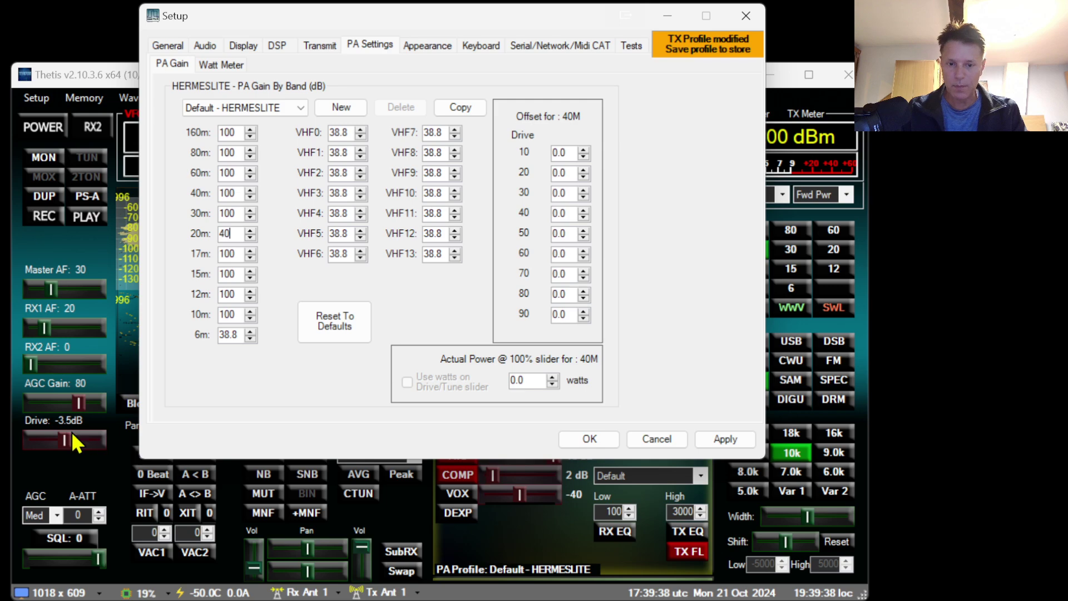
# Set the 20m PA gain back to 100 and accept the Setup changes
pyautogui.press('BackSpace')
pyautogui.write('100')
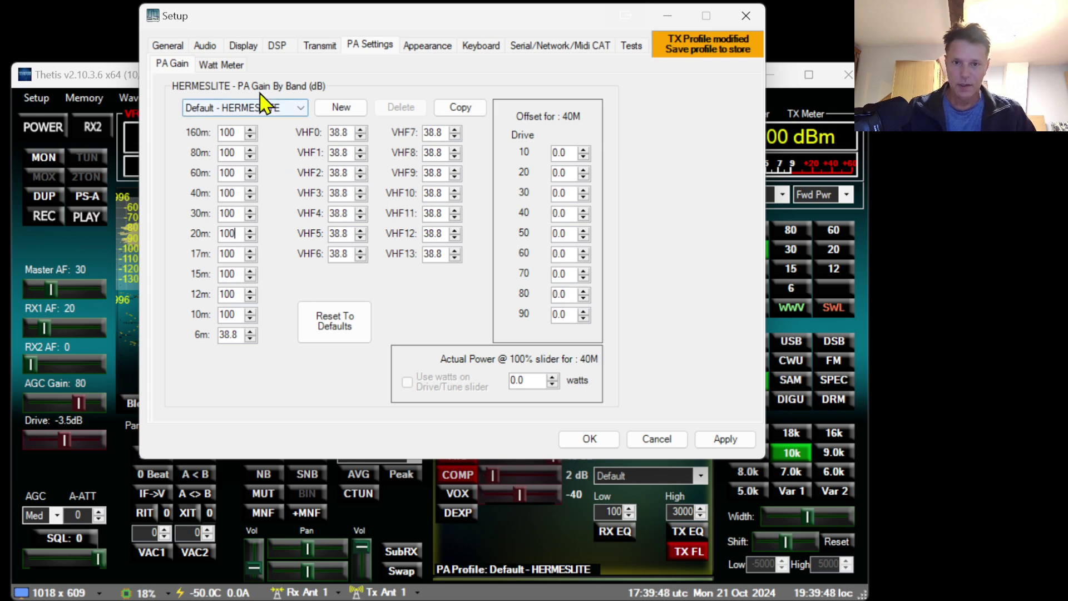
pyautogui.click(176, 44)
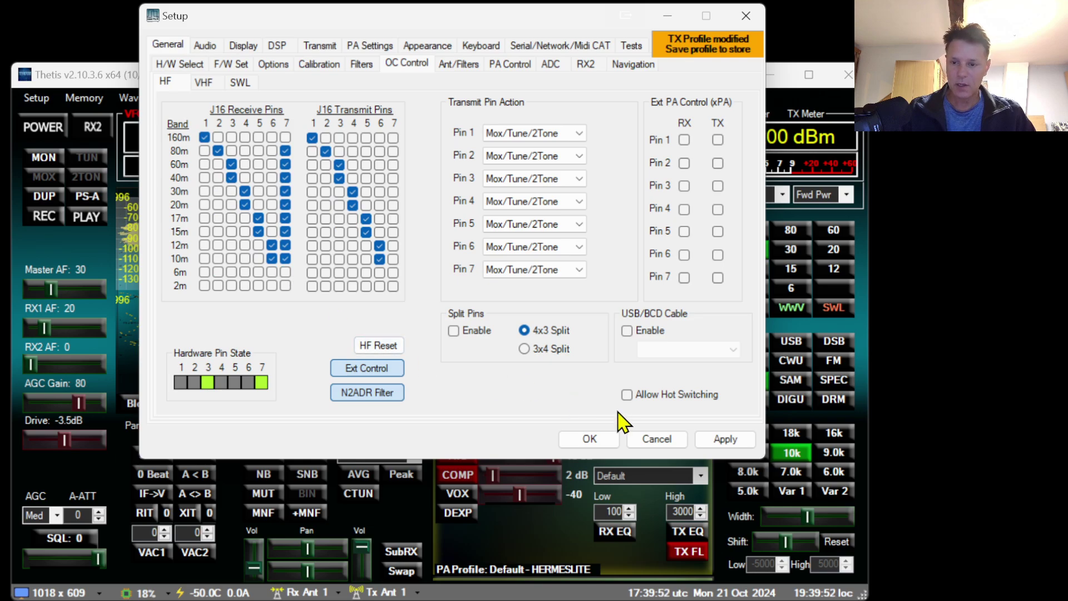
pyautogui.click(590, 439)
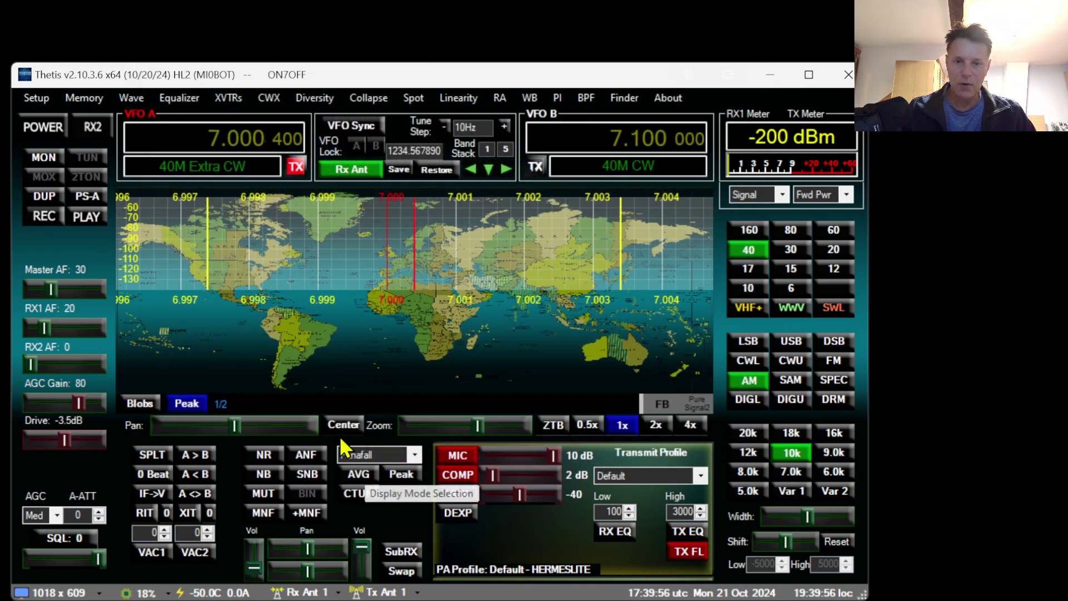
# Power on the radio and set the VAC 1 input to Microphone (FDUCE SL40 Audio), keeping Microsoft Sound Mapper as the output
pyautogui.click(49, 127)
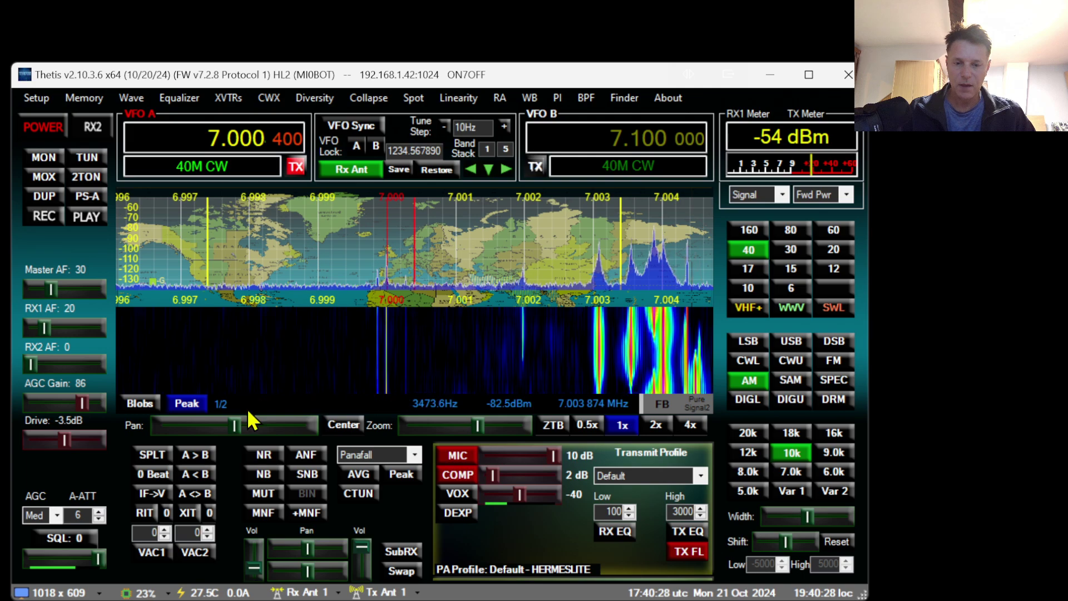
pyautogui.rightClick(149, 550)
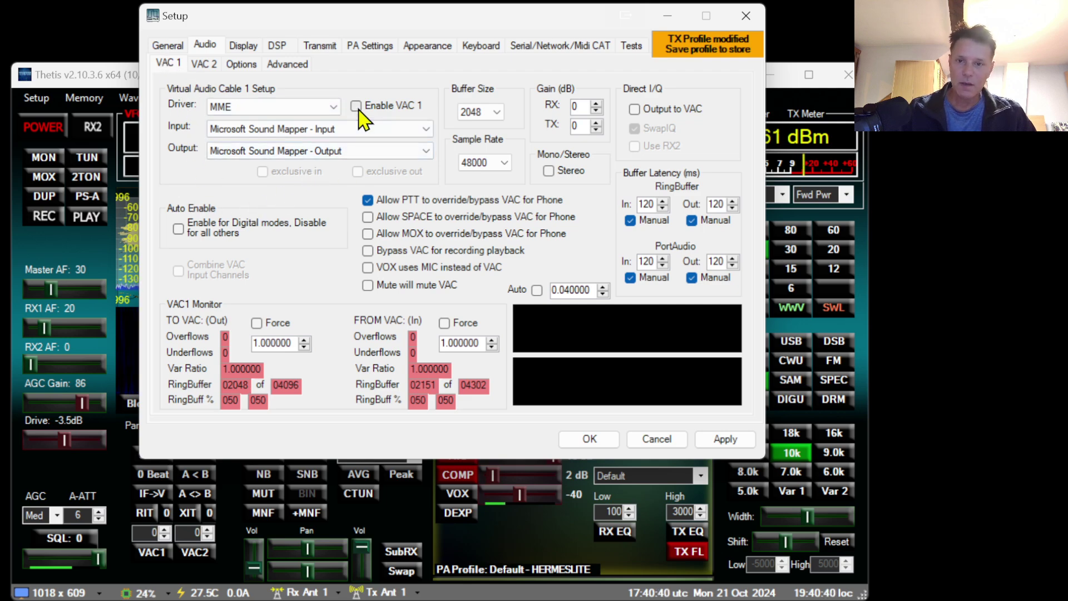
pyautogui.click(230, 138)
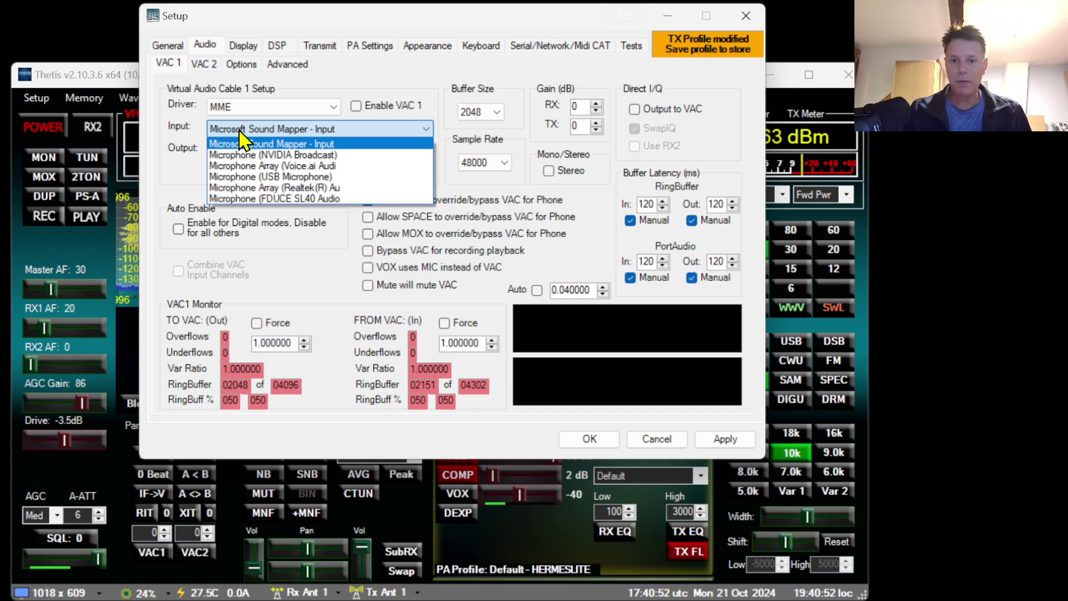
pyautogui.click(264, 199)
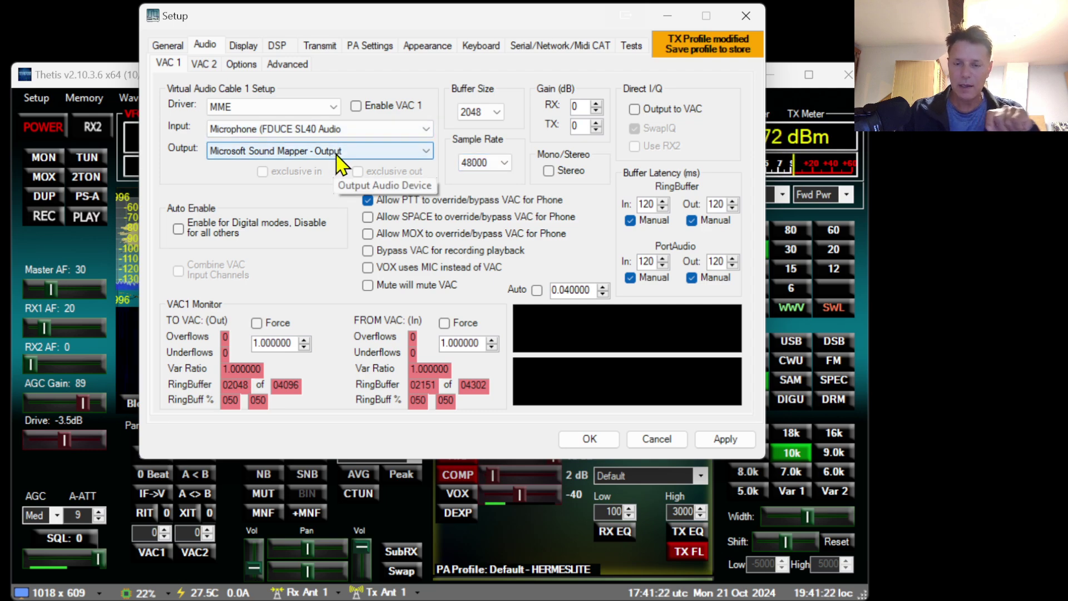
pyautogui.click(338, 160)
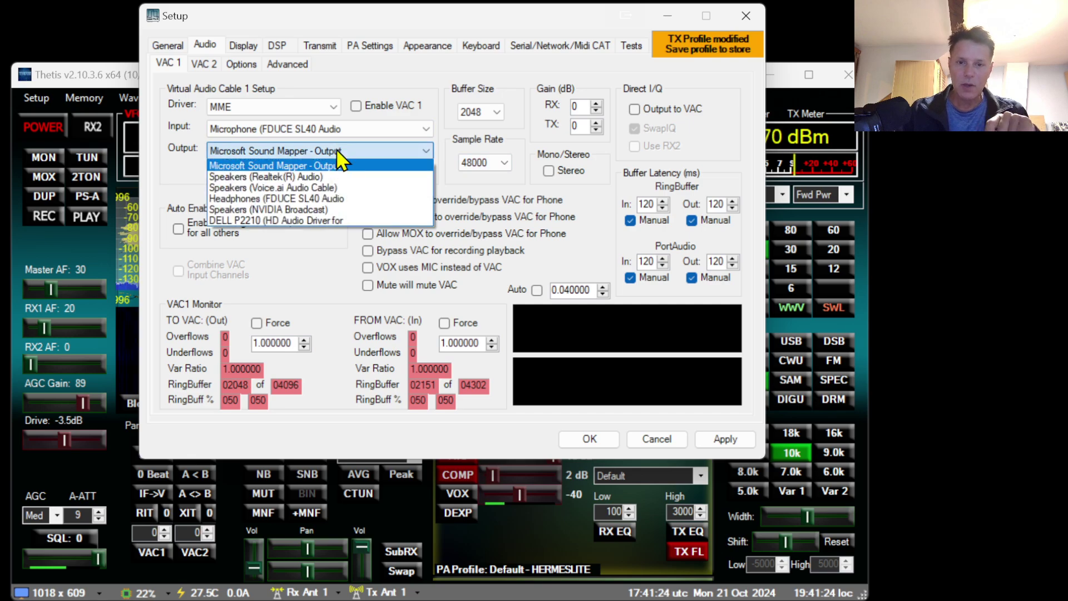
pyautogui.click(338, 151)
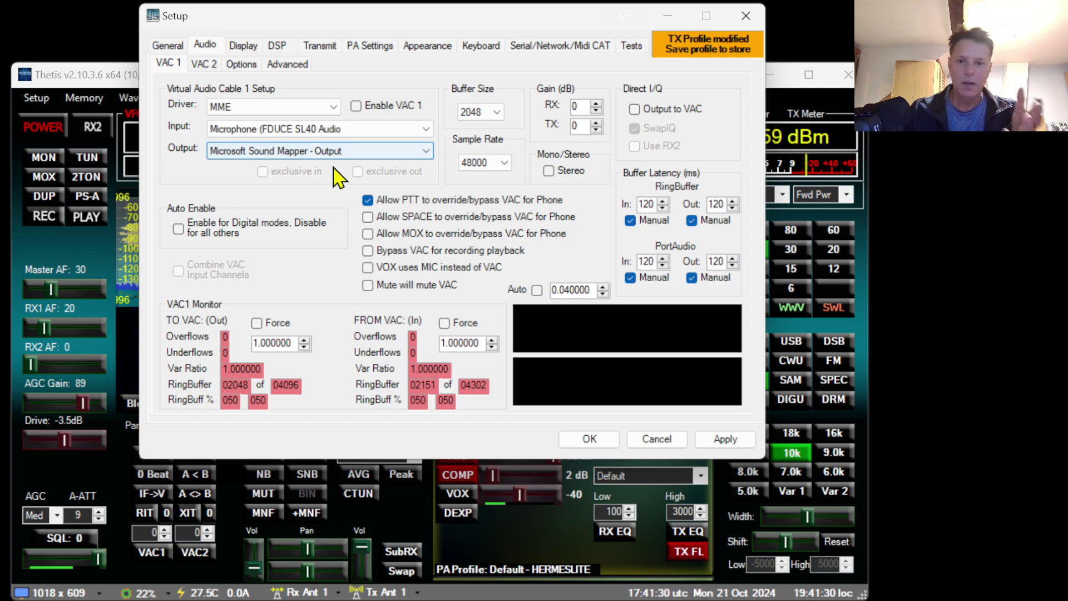
pyautogui.click(352, 158)
pyautogui.click(332, 155)
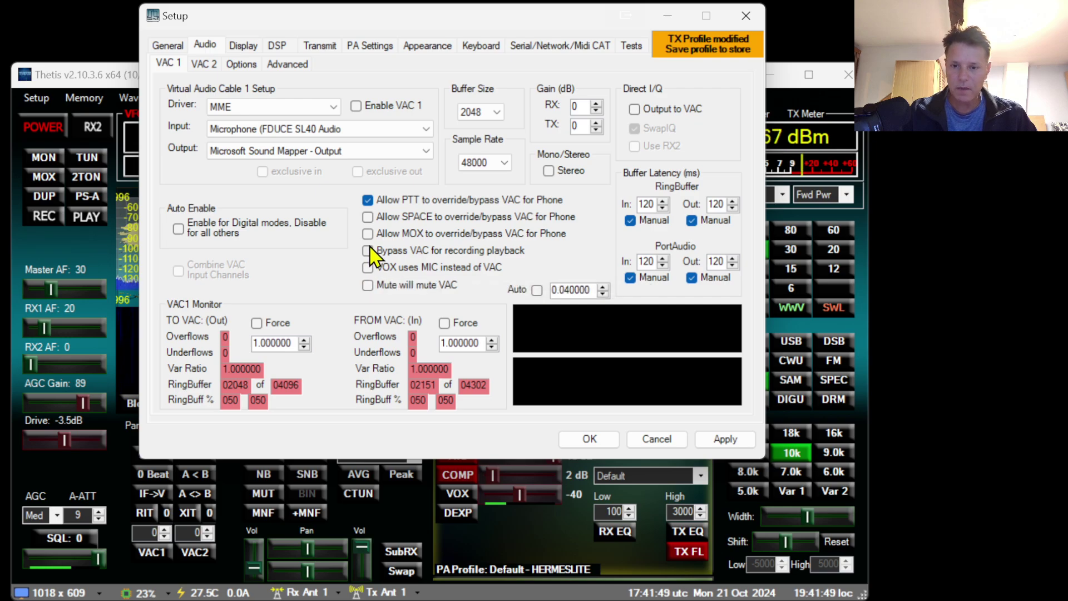
# Allow SPACE to override VAC for Phone, bypass VAC for recording playback, enable VAC 1, and accept the Setup changes
pyautogui.click(369, 251)
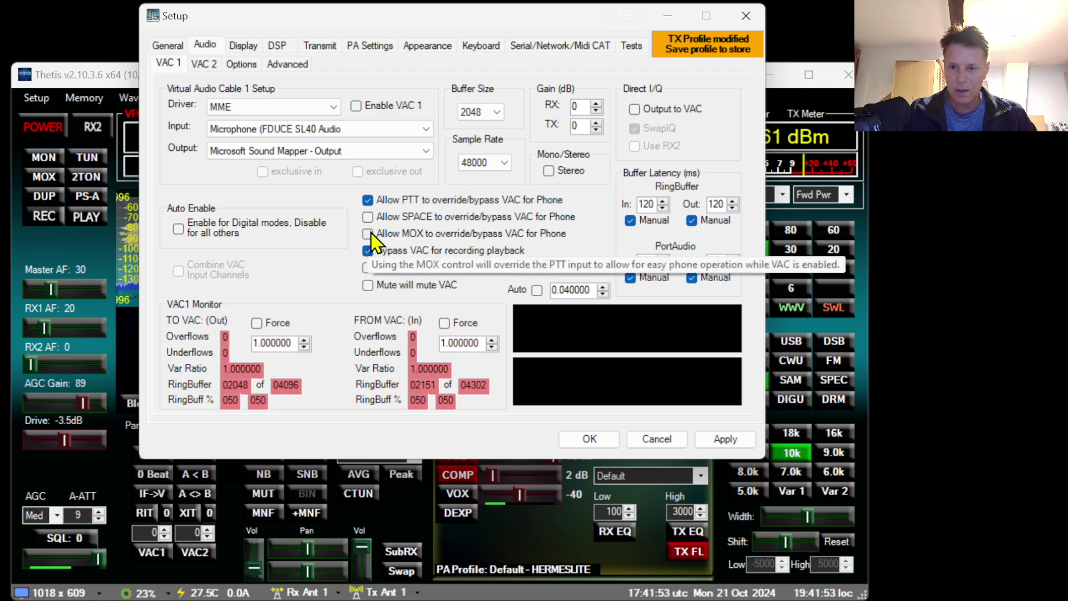
pyautogui.click(368, 217)
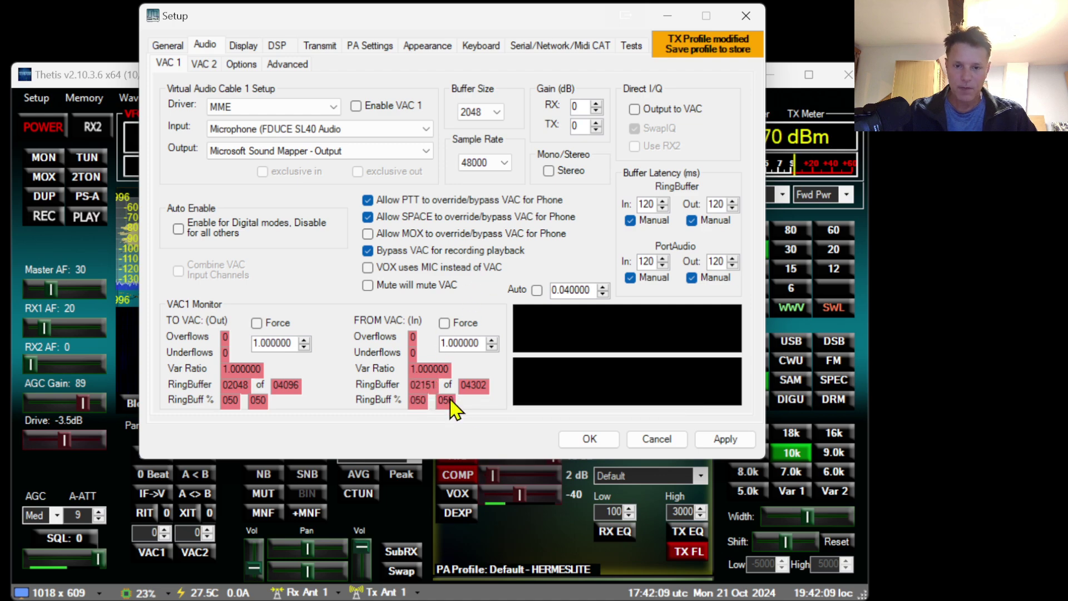
pyautogui.click(356, 105)
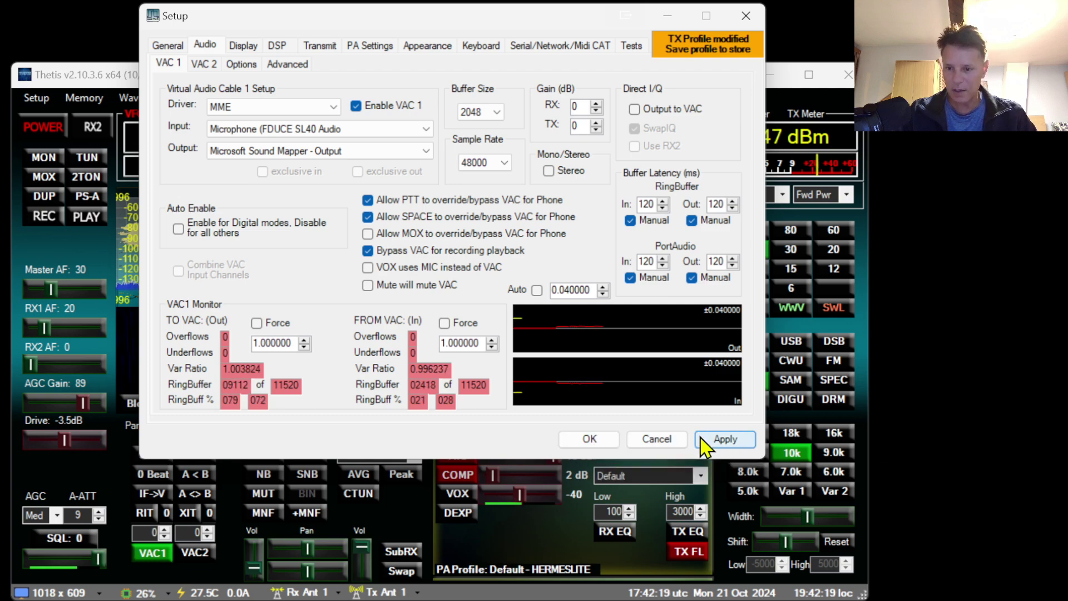
pyautogui.click(589, 440)
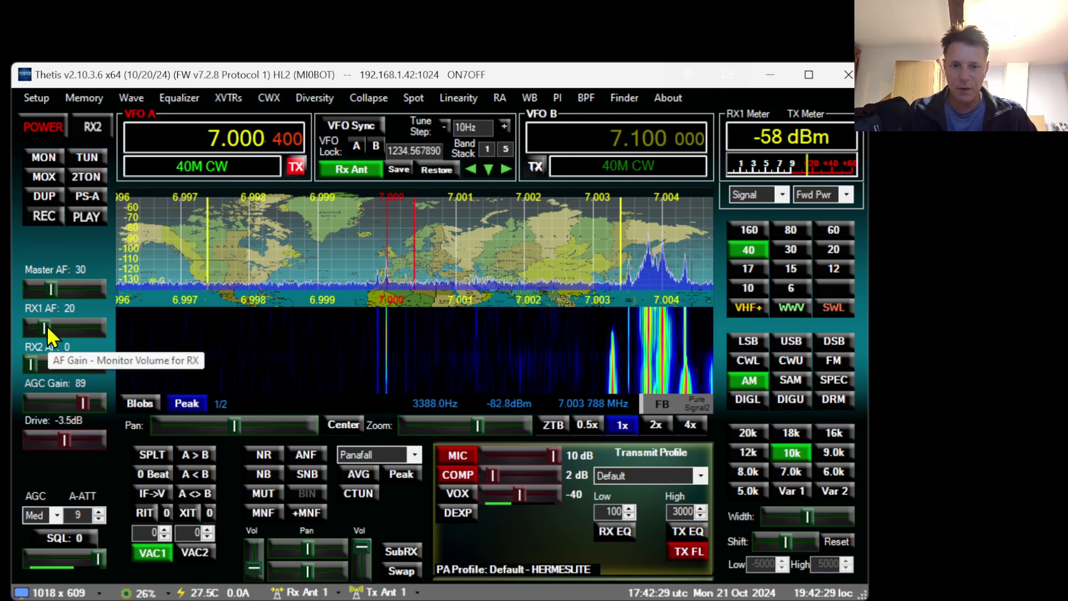
# Lower the RX1 AF gain to 5 and switch the receiver to USB, trying the tuning in 10 Hz steps
pyautogui.moveTo(46, 325); pyautogui.dragTo(35, 334)
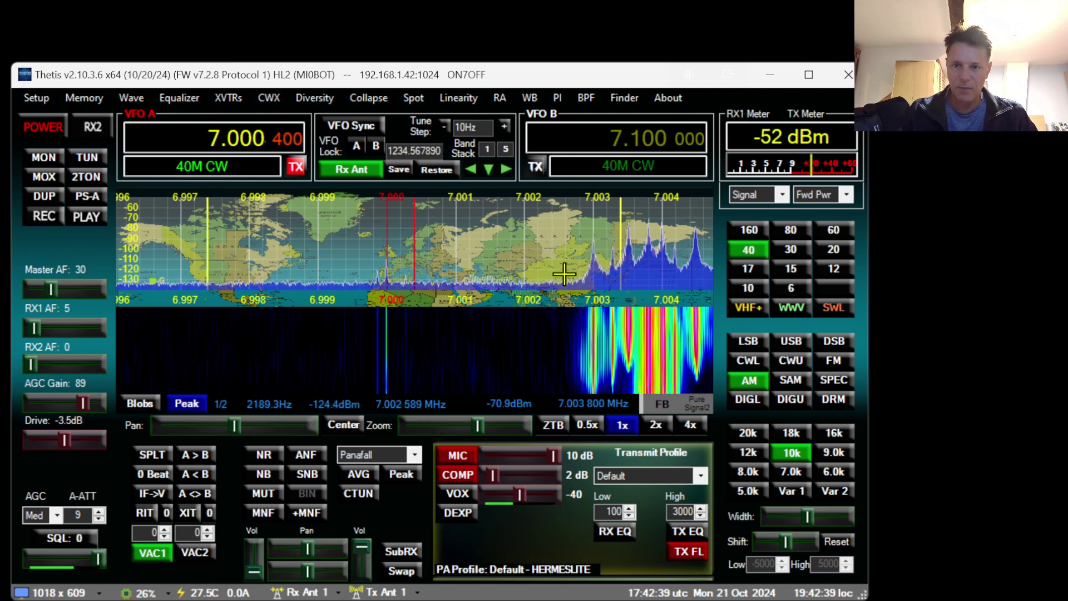
pyautogui.click(793, 343)
pyautogui.scroll(-5, 504, 281)
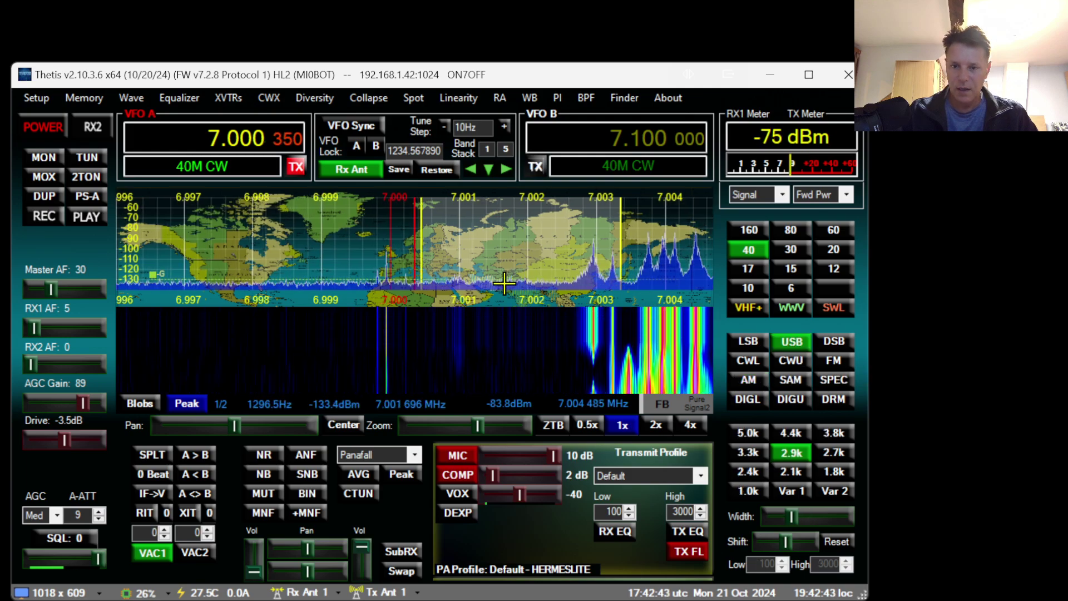
pyautogui.scroll(6, 503, 283)
pyautogui.scroll(-3, 502, 288)
pyautogui.scroll(-8, 502, 289)
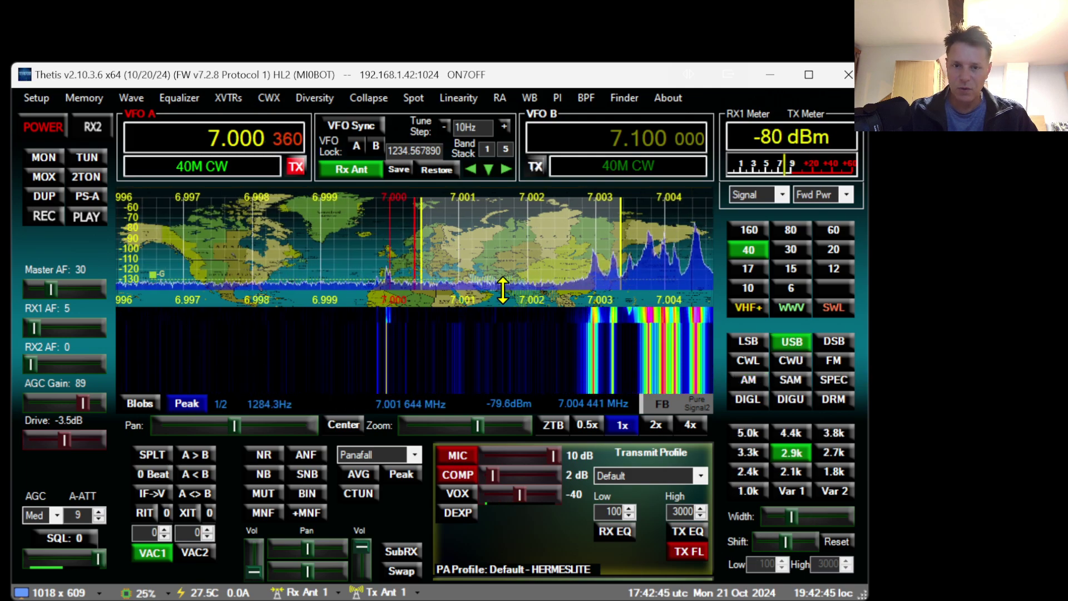
# Set the VFO tune step to 1 kHz
pyautogui.click(505, 126)
pyautogui.click(505, 126)
pyautogui.click(505, 125)
pyautogui.click(505, 126)
pyautogui.click(505, 126)
pyautogui.click(505, 126)
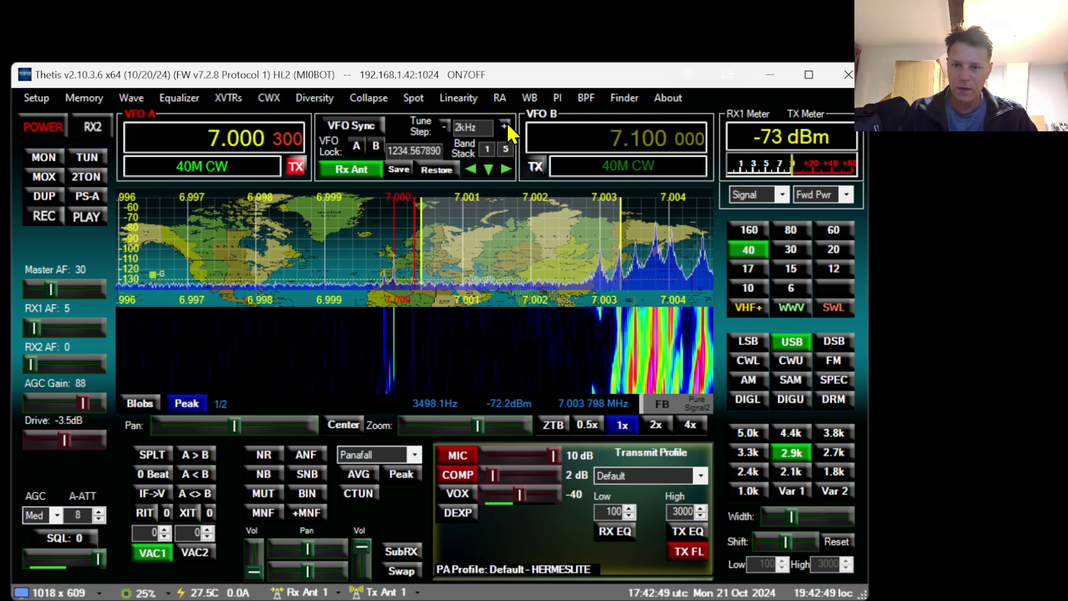
pyautogui.click(447, 127)
# Tune VFO A up through the 40m band to 7.120 MHz
pyautogui.scroll(-3, 481, 257)
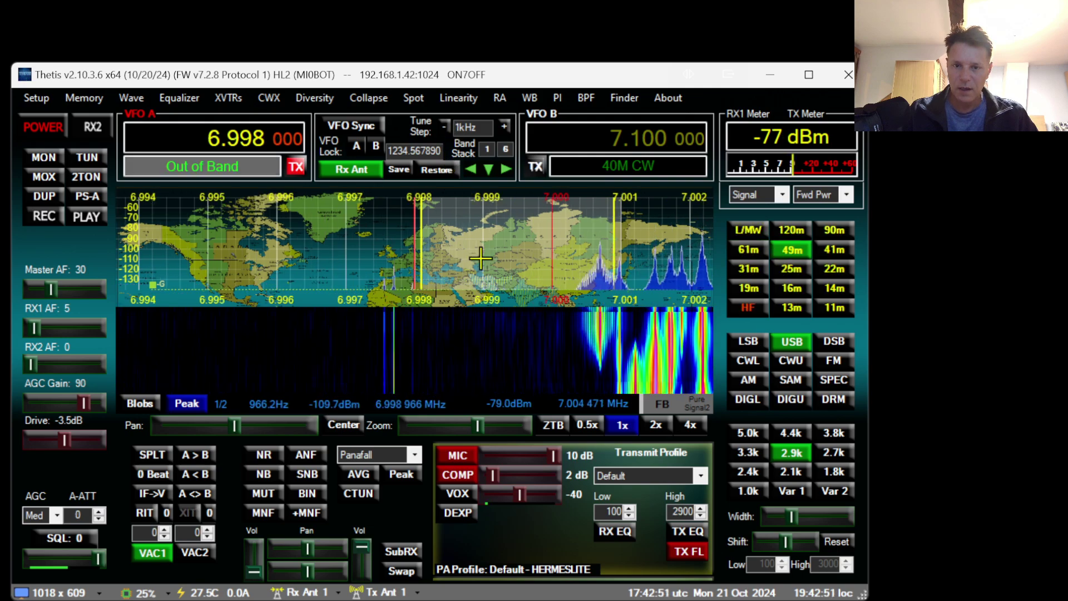
pyautogui.scroll(6, 481, 258)
pyautogui.scroll(16, 481, 258)
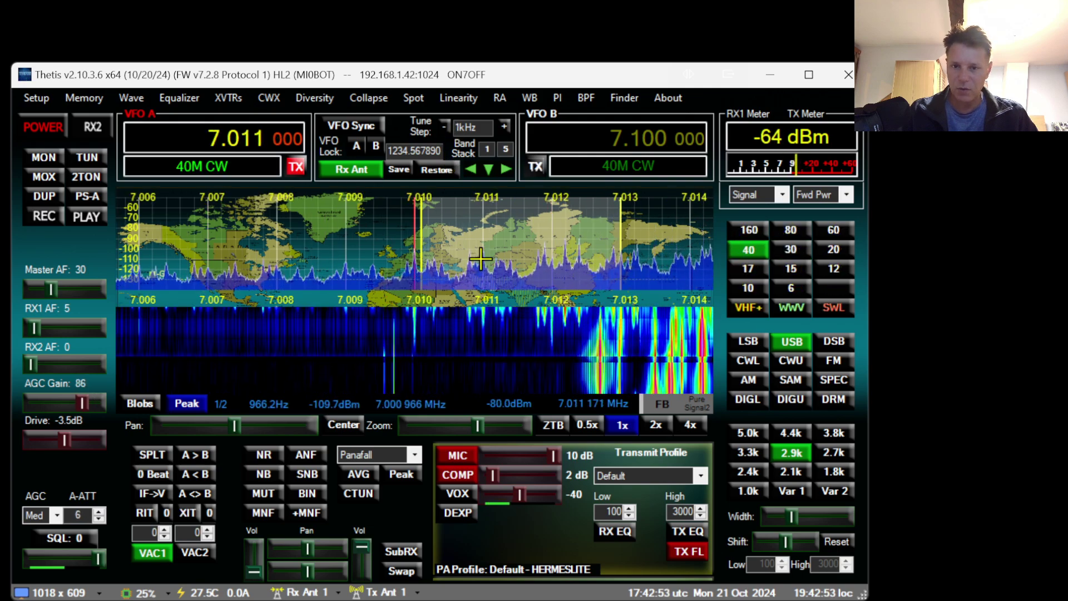
pyautogui.scroll(5, 481, 258)
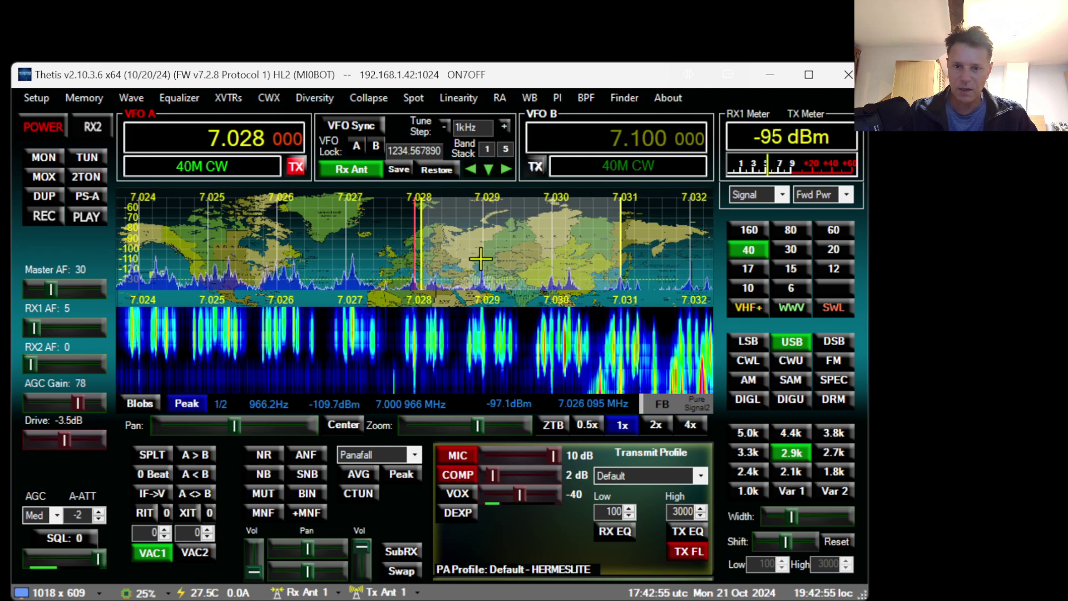
pyautogui.scroll(20, 481, 258)
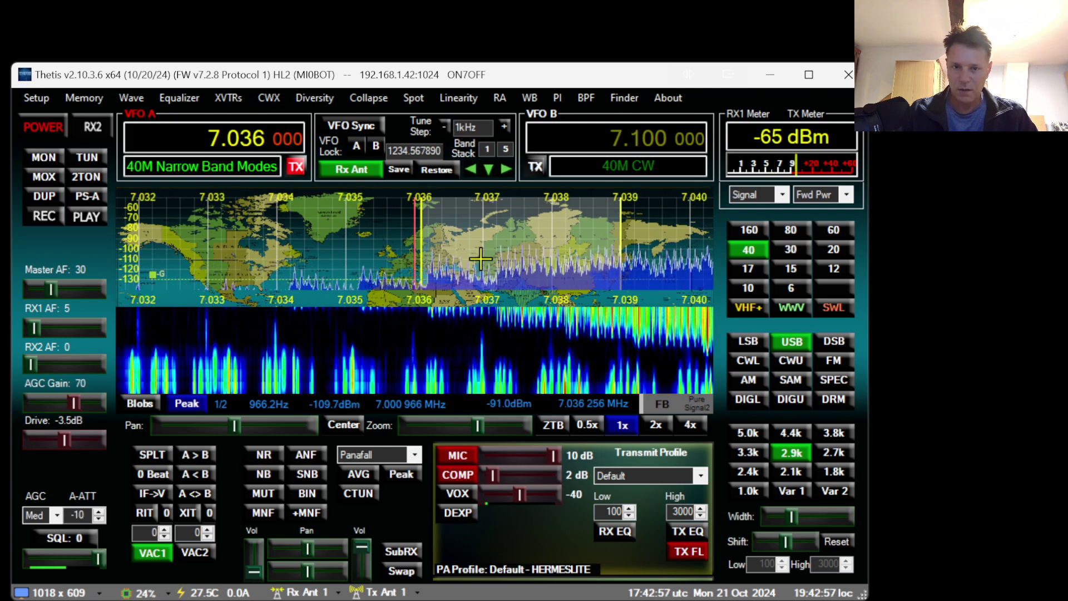
pyautogui.scroll(20, 480, 258)
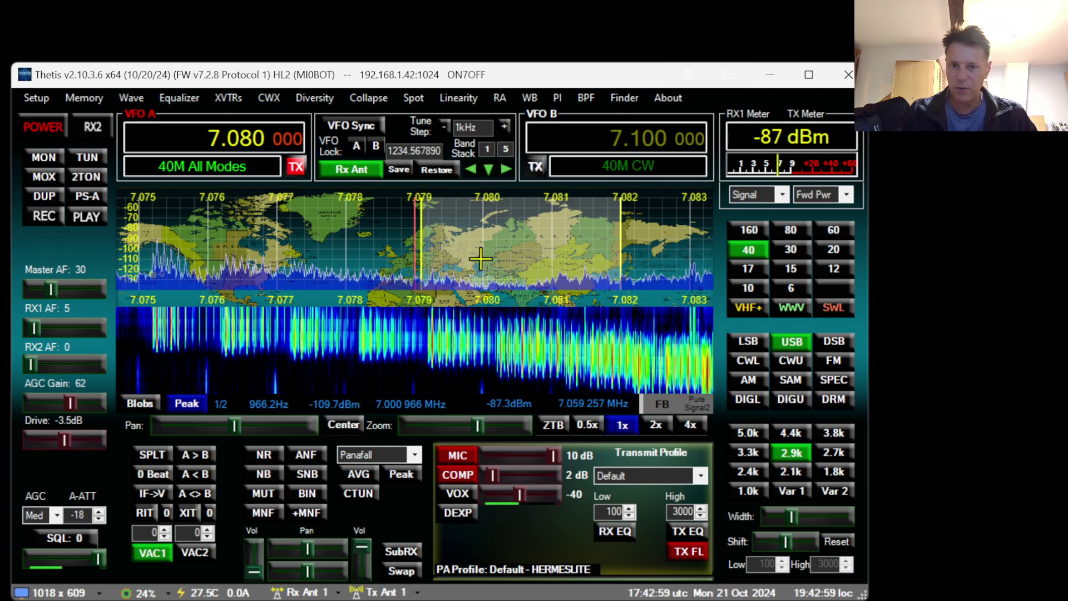
pyautogui.scroll(17, 481, 258)
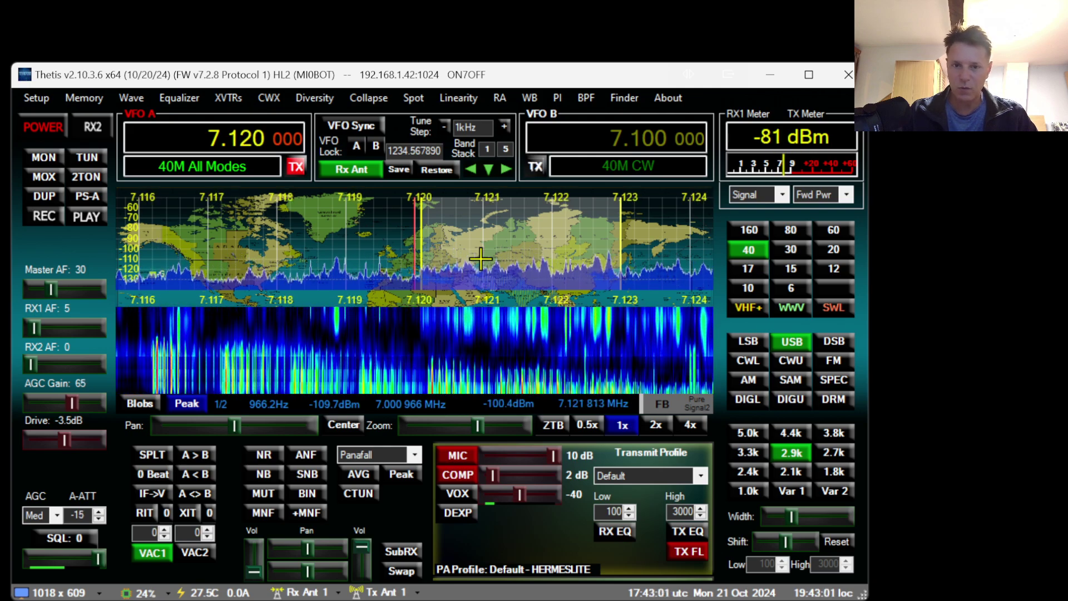
pyautogui.scroll(-2, 480, 258)
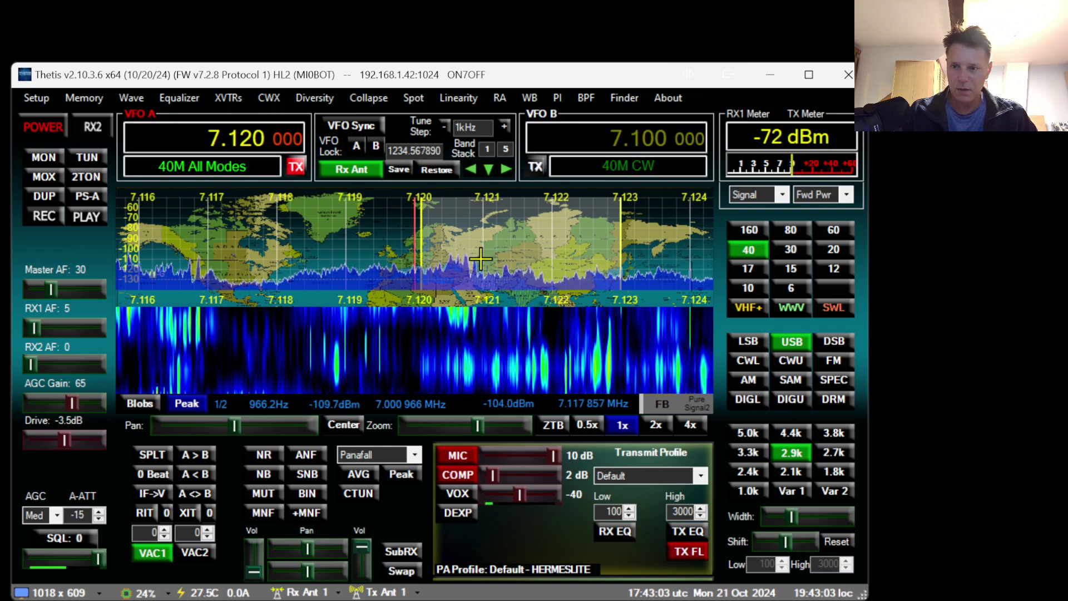
# Switch the receiver to LSB and tune VFO A to 7.117 MHz
pyautogui.click(746, 339)
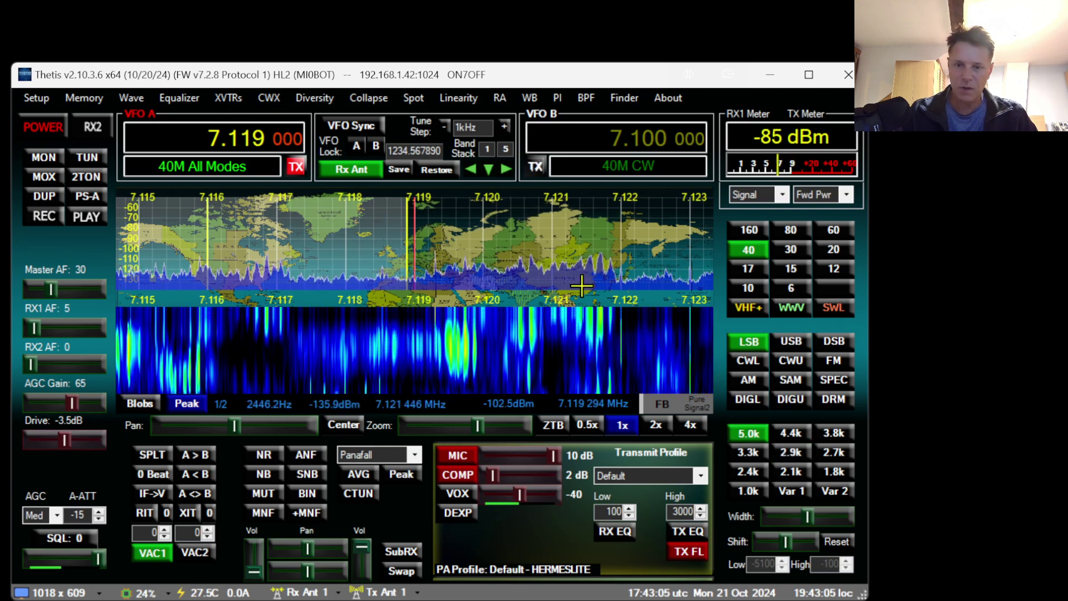
pyautogui.scroll(-4, 534, 306)
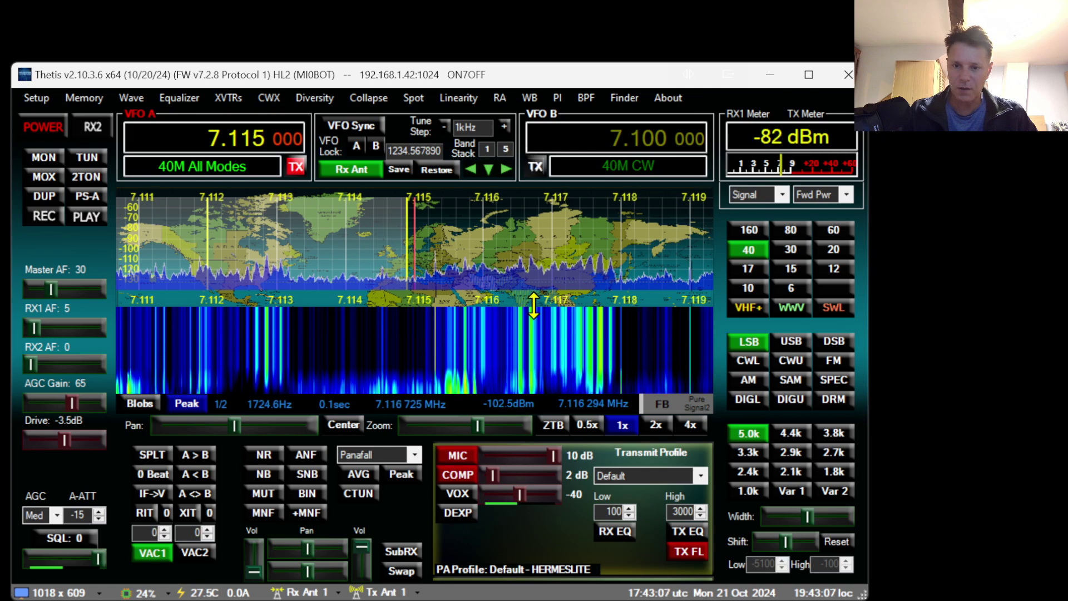
pyautogui.scroll(1, 532, 305)
pyautogui.scroll(1, 532, 305)
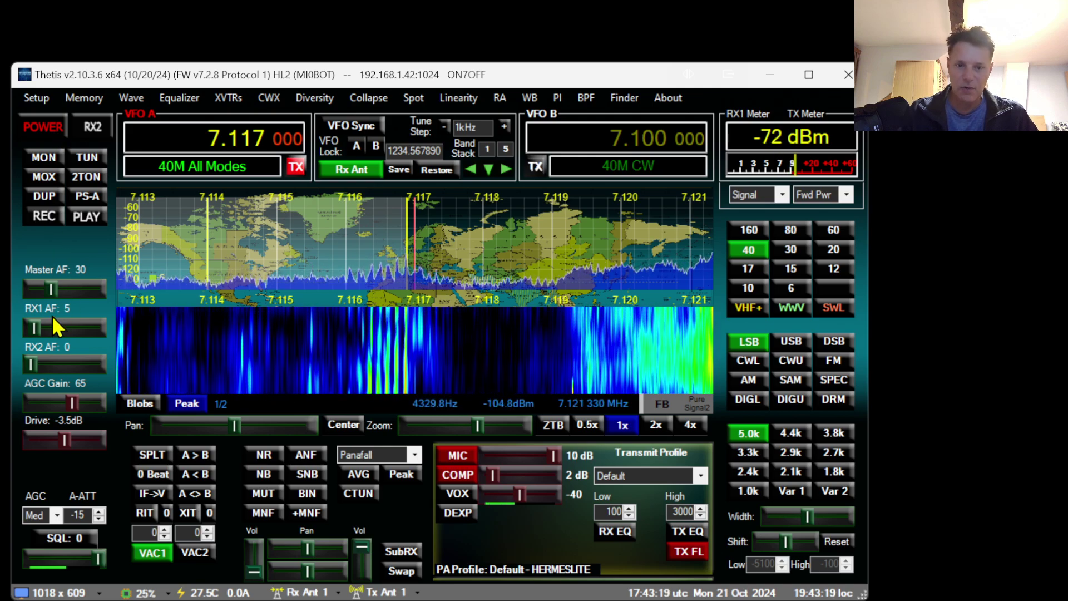
# Reduce the RX1 AF gain to 0, set the RX1 sample rate to 96000, and accept the Setup changes
pyautogui.scroll(-3, 35, 329)
pyautogui.scroll(-2, 33, 328)
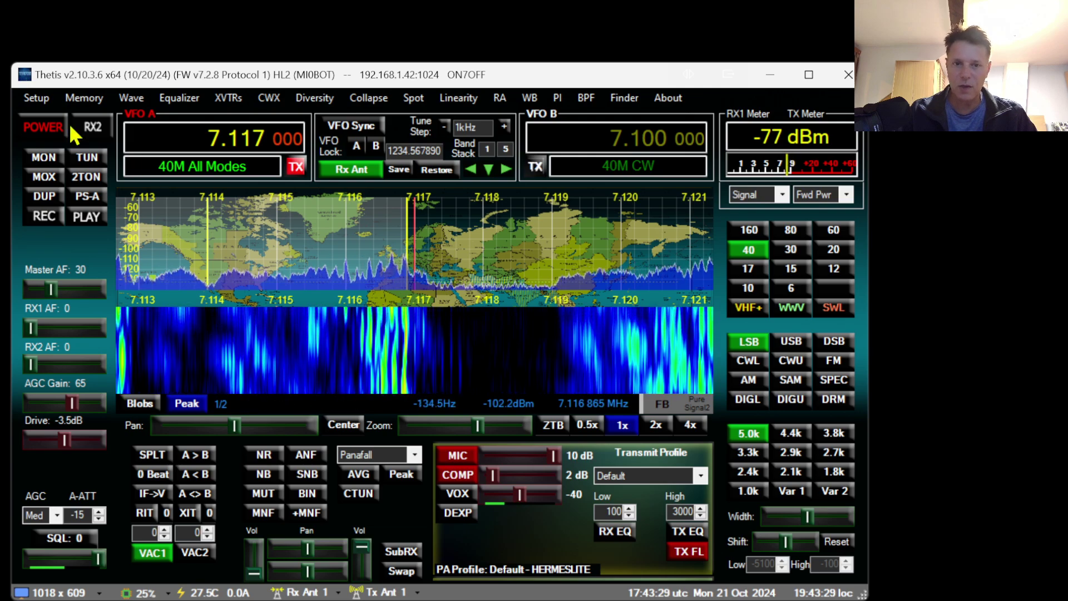
pyautogui.click(37, 98)
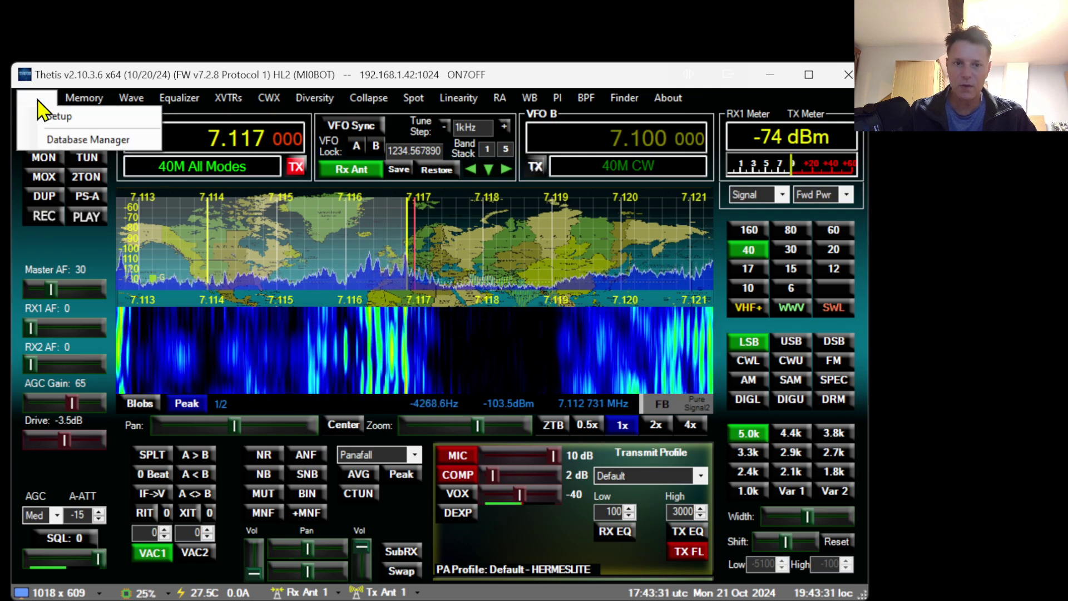
pyautogui.click(60, 116)
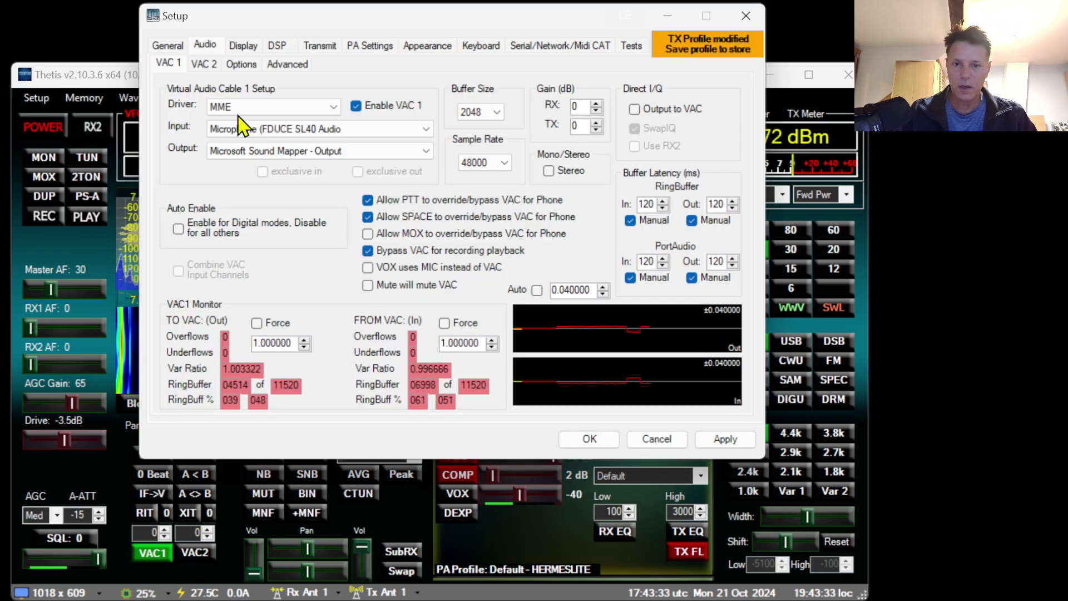
pyautogui.click(170, 46)
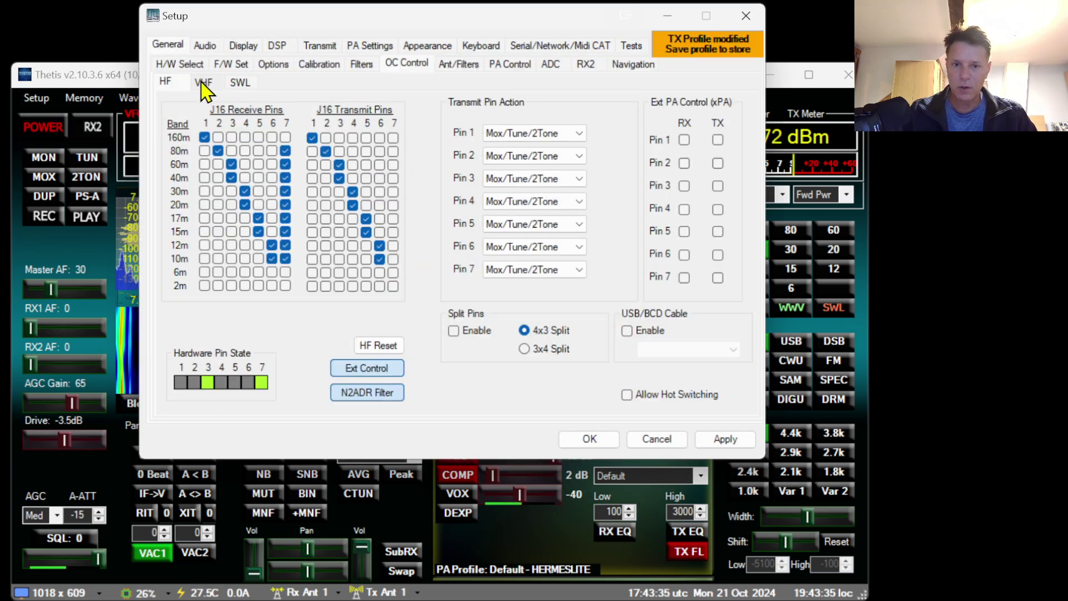
pyautogui.click(231, 67)
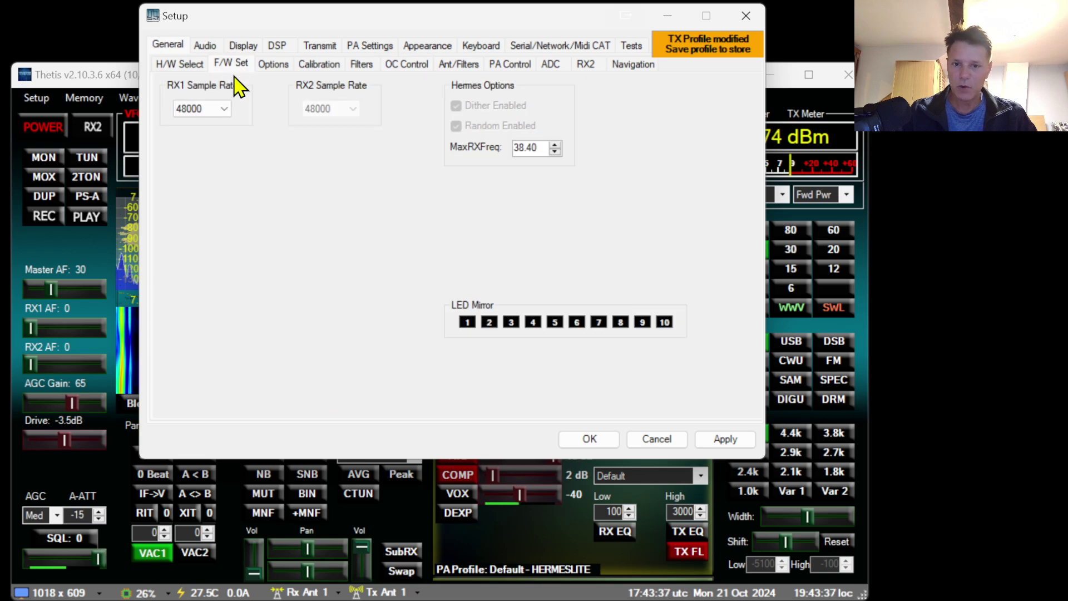
pyautogui.click(210, 110)
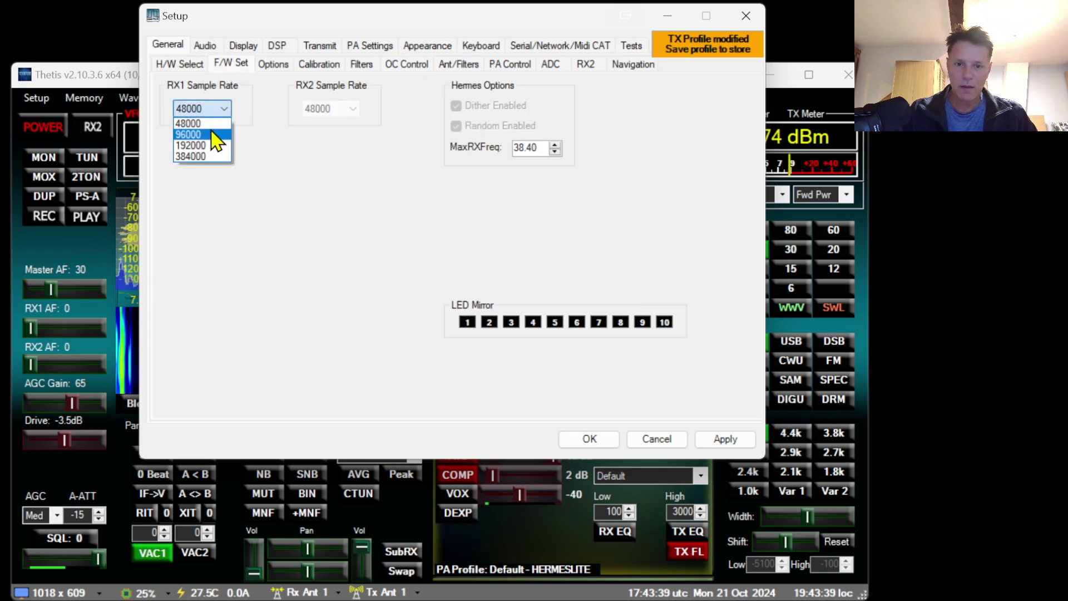
pyautogui.click(200, 134)
pyautogui.click(704, 439)
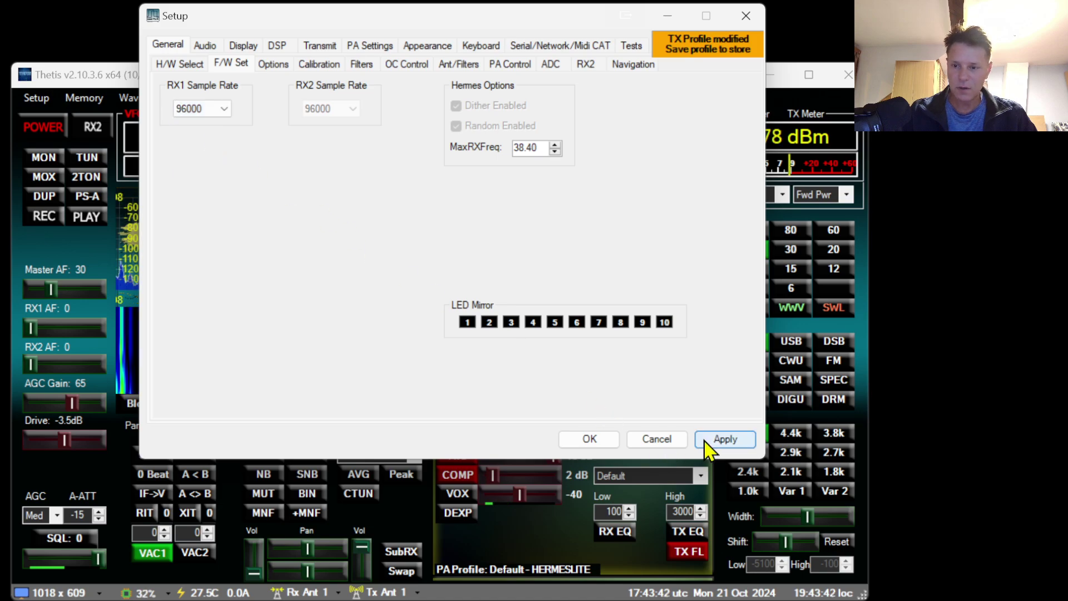
pyautogui.click(590, 440)
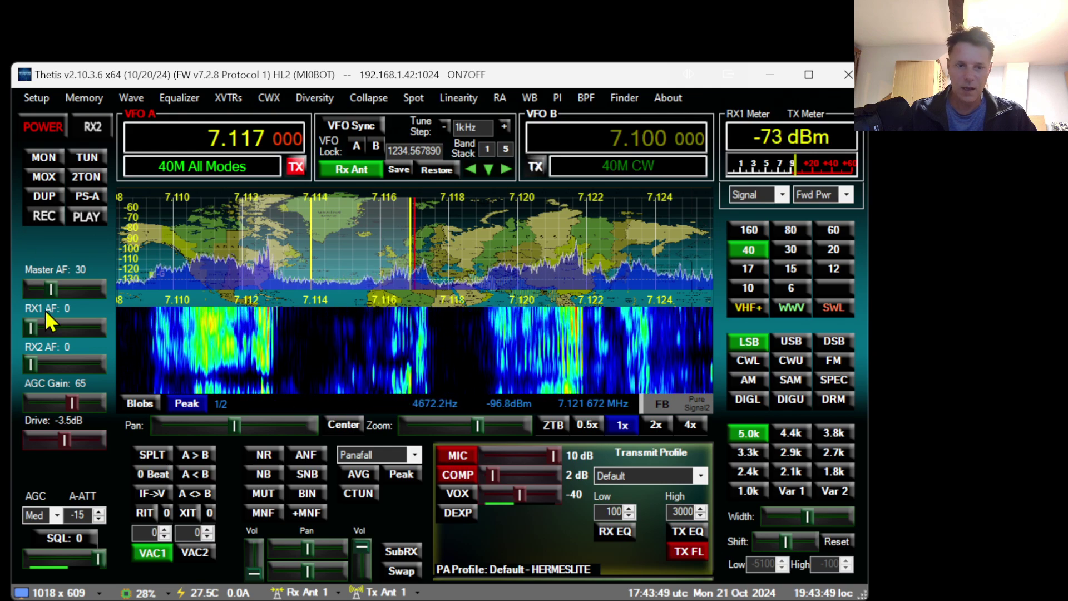
# Set the RX1 sample rate to 192000 in the firmware settings and accept the Setup changes
pyautogui.moveTo(38, 329)
pyautogui.mouseDown()
pyautogui.moveTo(54, 330)
pyautogui.moveTo(31, 335)
pyautogui.mouseUp()
pyautogui.click(37, 98)
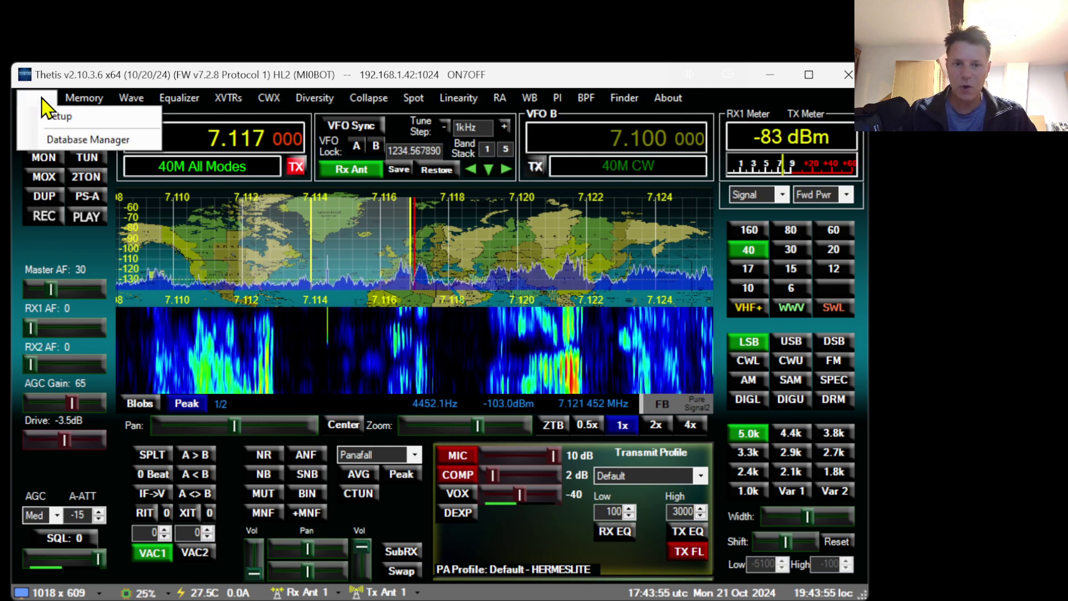
pyautogui.click(58, 116)
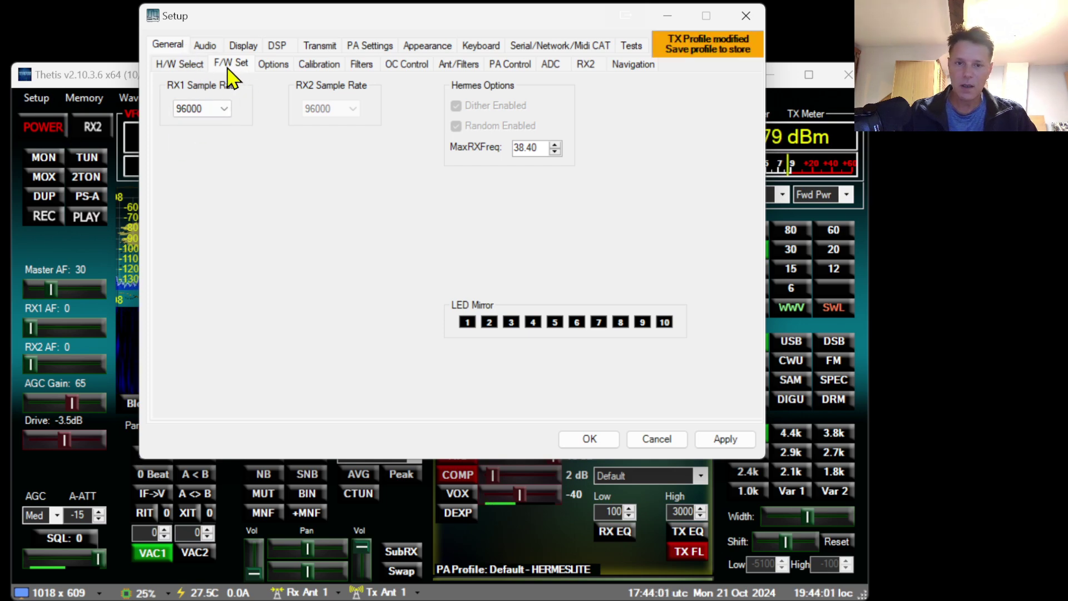
pyautogui.click(214, 109)
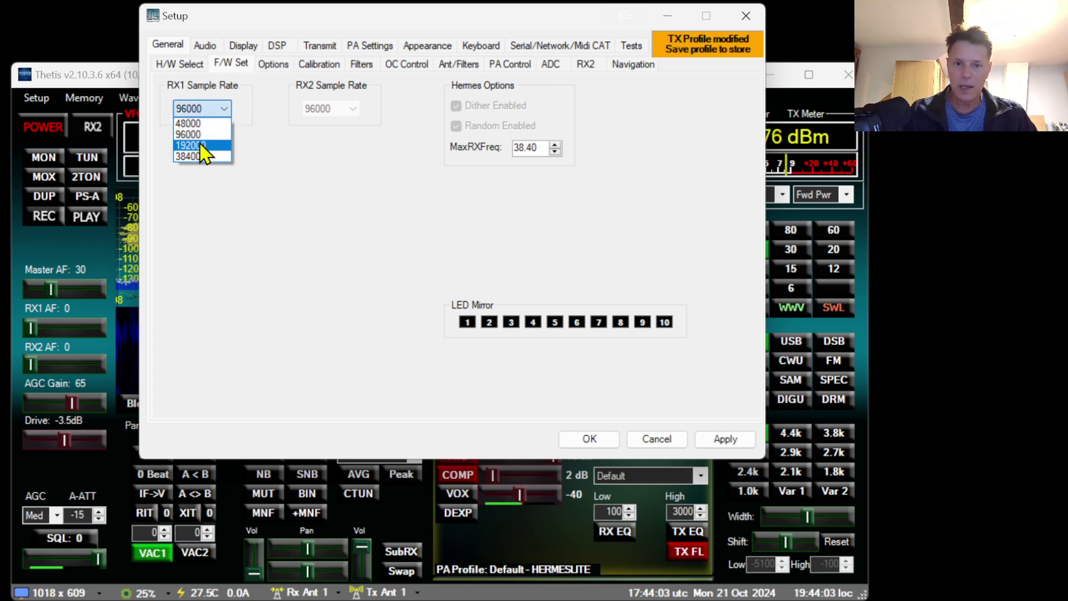
pyautogui.click(203, 146)
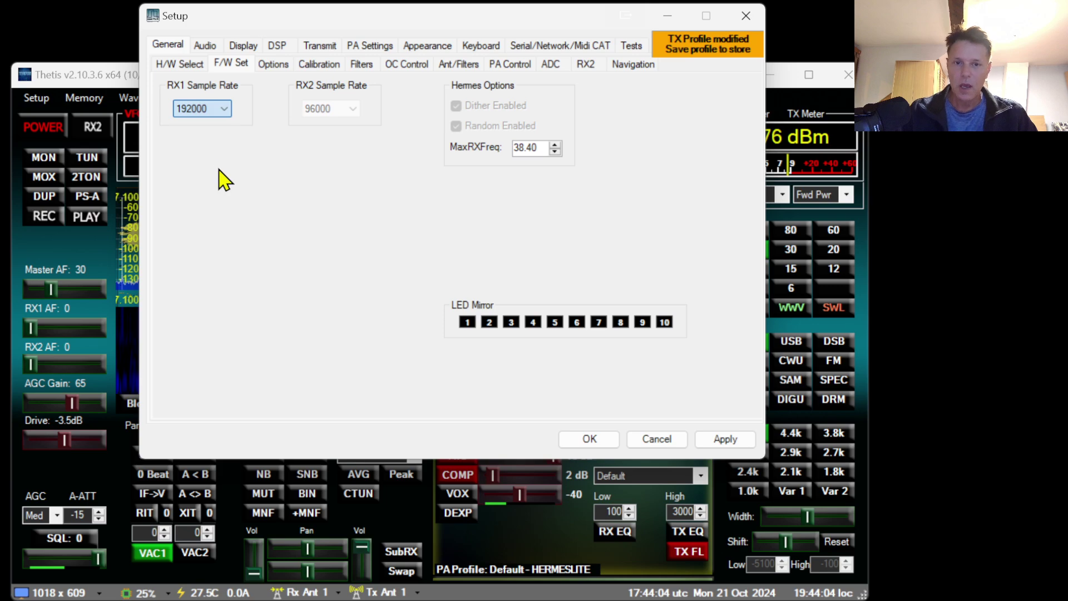
pyautogui.click(226, 110)
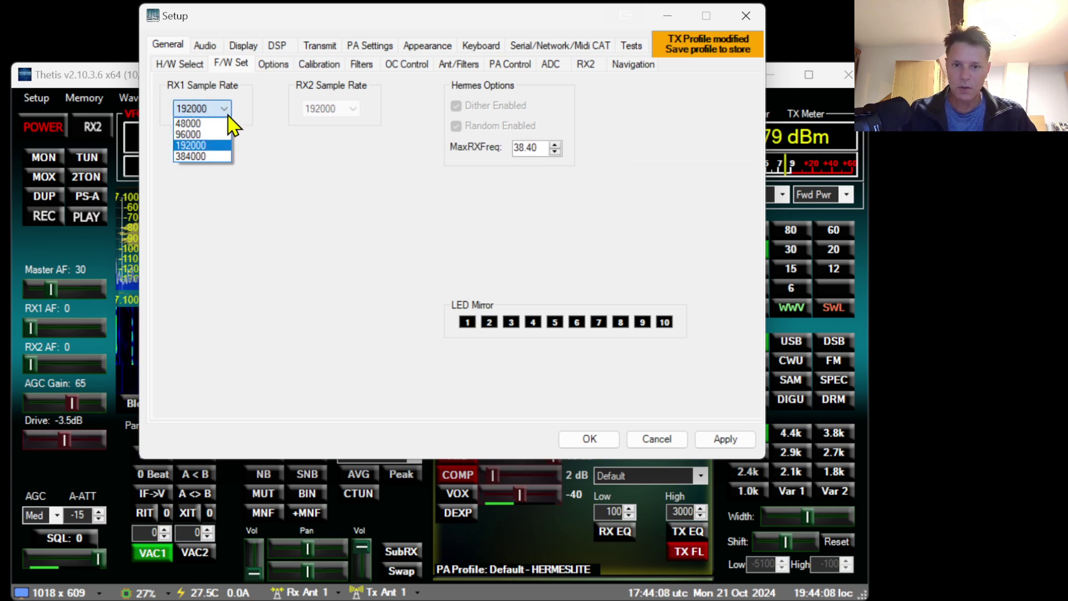
pyautogui.click(210, 146)
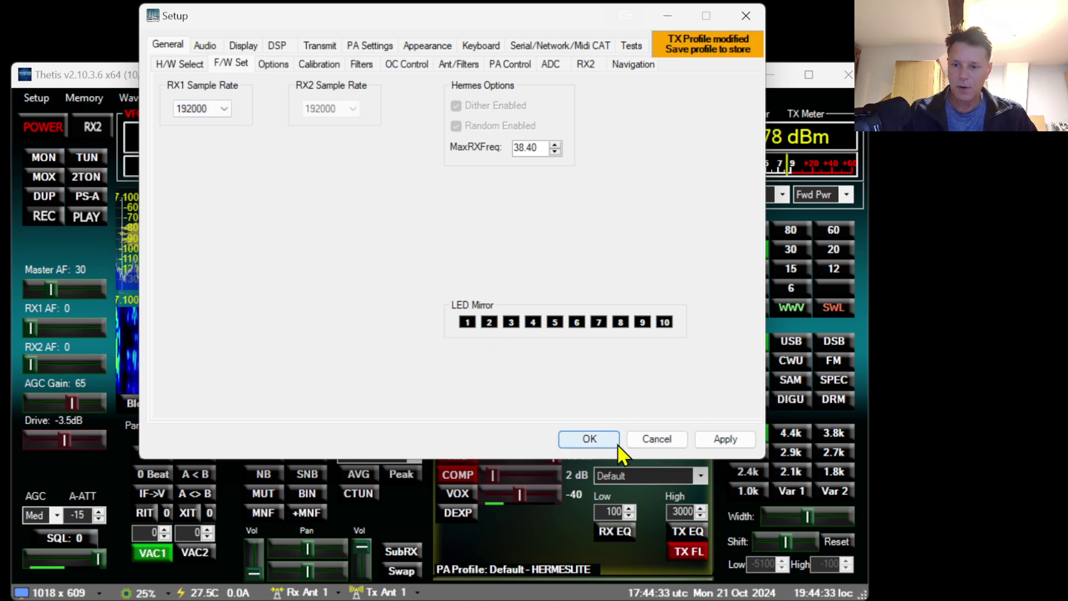
pyautogui.click(590, 440)
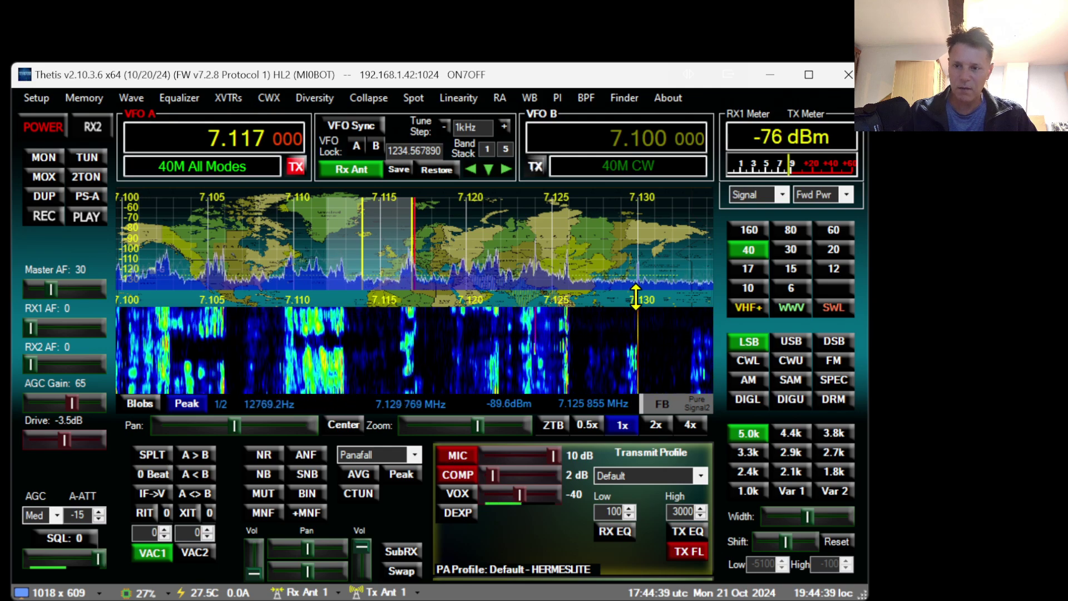
# Switch the receiver to the 20m band in USB mode and set the RX1 AF gain to 2
pyautogui.click(835, 250)
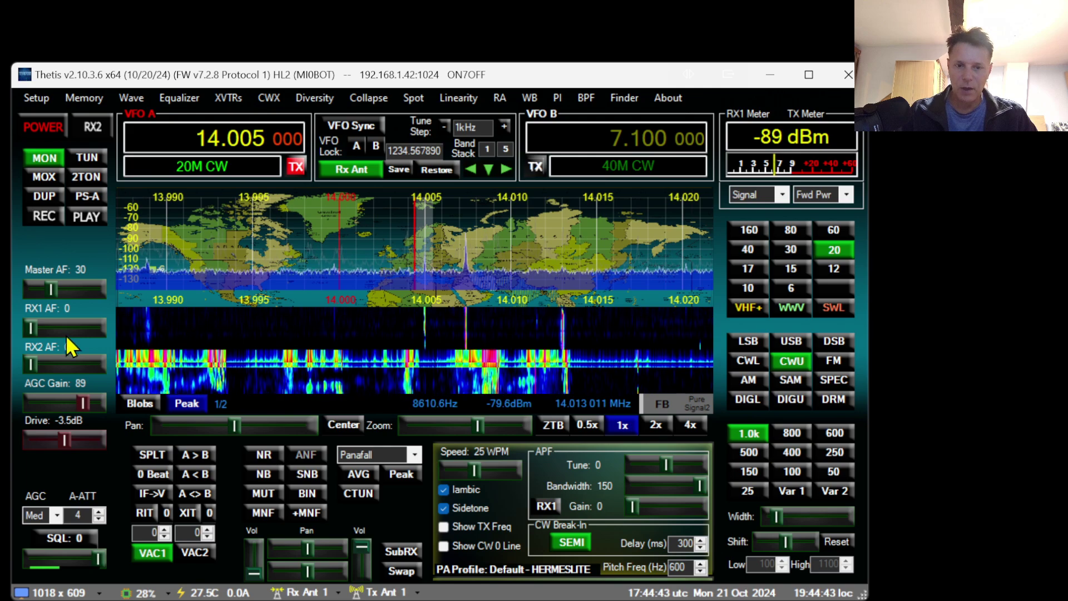
pyautogui.click(31, 328)
pyautogui.moveTo(29, 327); pyautogui.dragTo(38, 326)
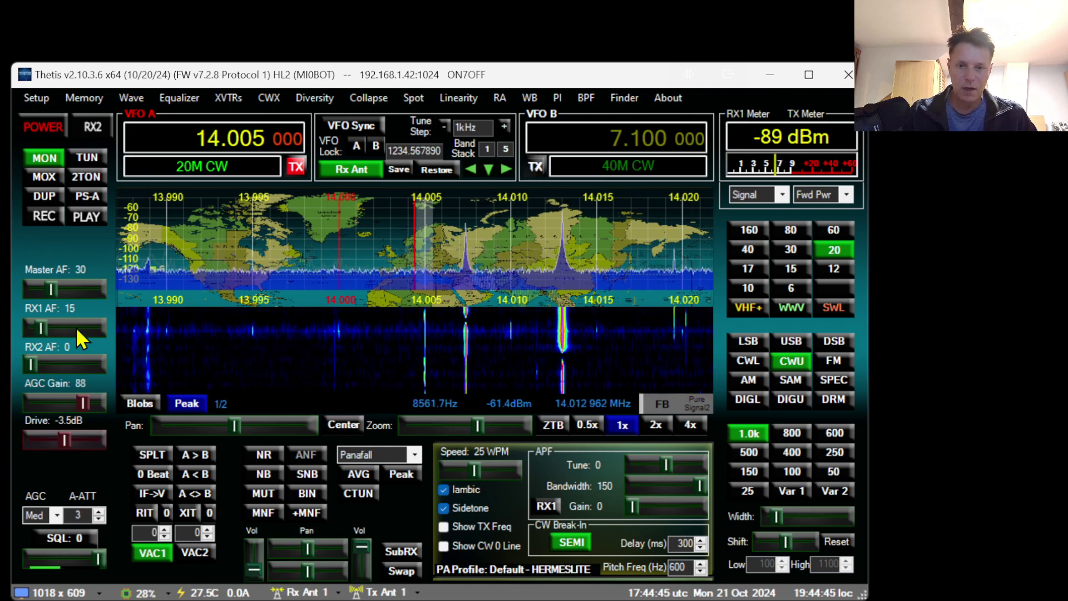
pyautogui.click(793, 342)
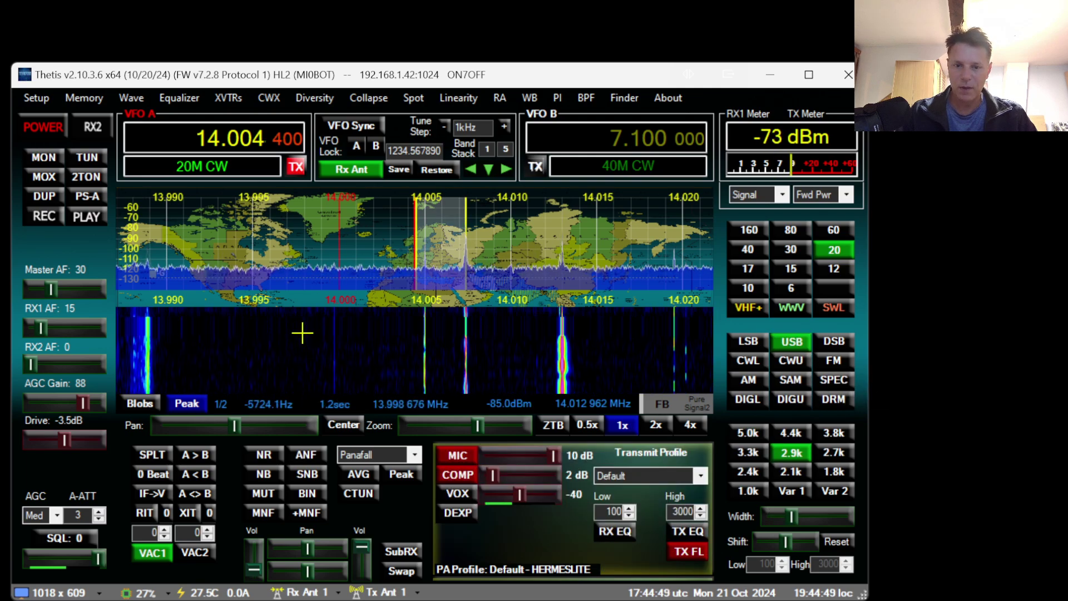
pyautogui.moveTo(39, 330); pyautogui.dragTo(33, 329)
# Tune VFO A up from the CW segment of the 20m band to 14.148 MHz
pyautogui.moveTo(440, 256); pyautogui.dragTo(329, 253)
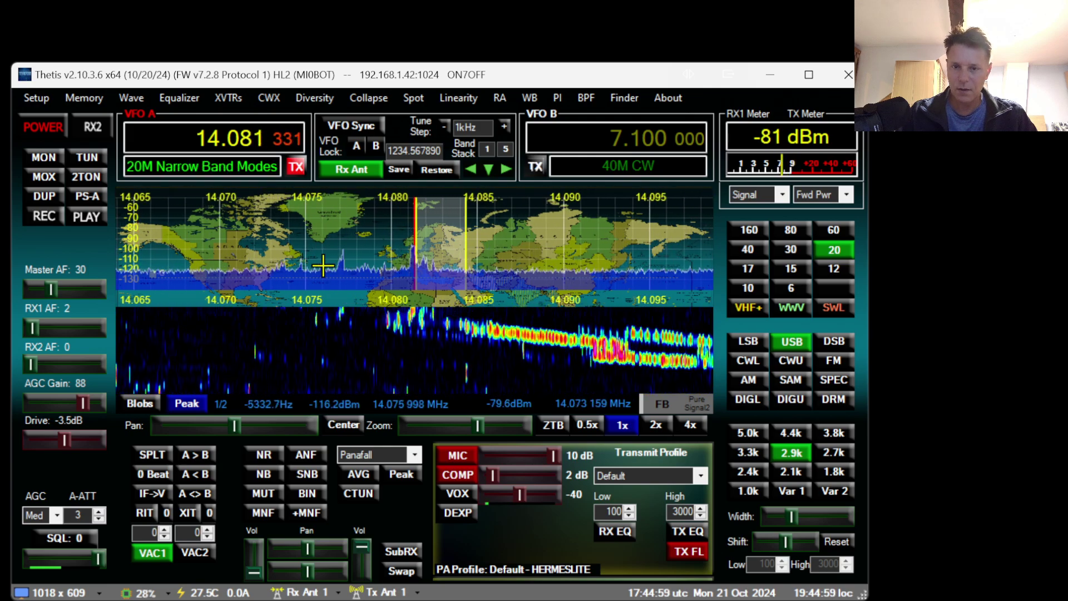
pyautogui.moveTo(642, 262); pyautogui.dragTo(321, 245)
pyautogui.moveTo(612, 250); pyautogui.dragTo(228, 249)
pyautogui.moveTo(573, 248); pyautogui.dragTo(308, 248)
pyautogui.moveTo(691, 250); pyautogui.dragTo(516, 252)
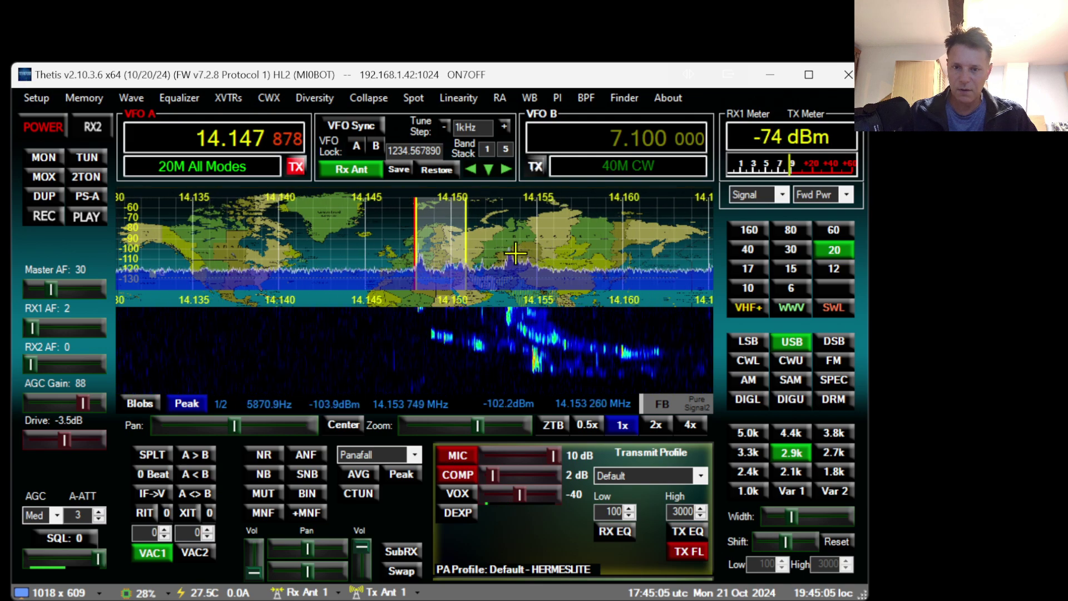
pyautogui.scroll(-1, 504, 257)
pyautogui.scroll(2, 504, 257)
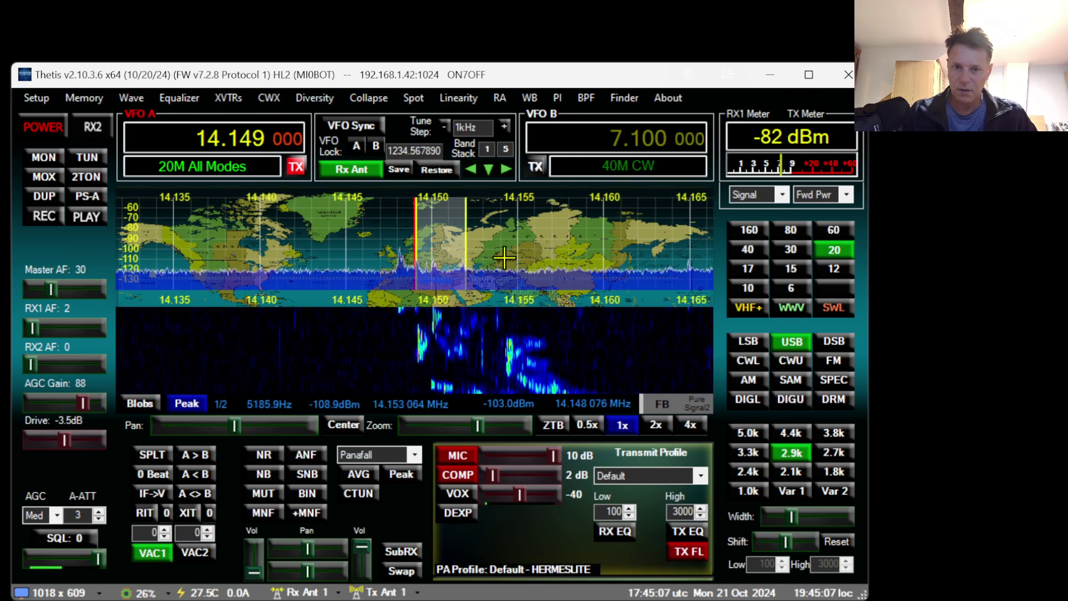
pyautogui.scroll(-2, 504, 257)
pyautogui.scroll(1, 504, 257)
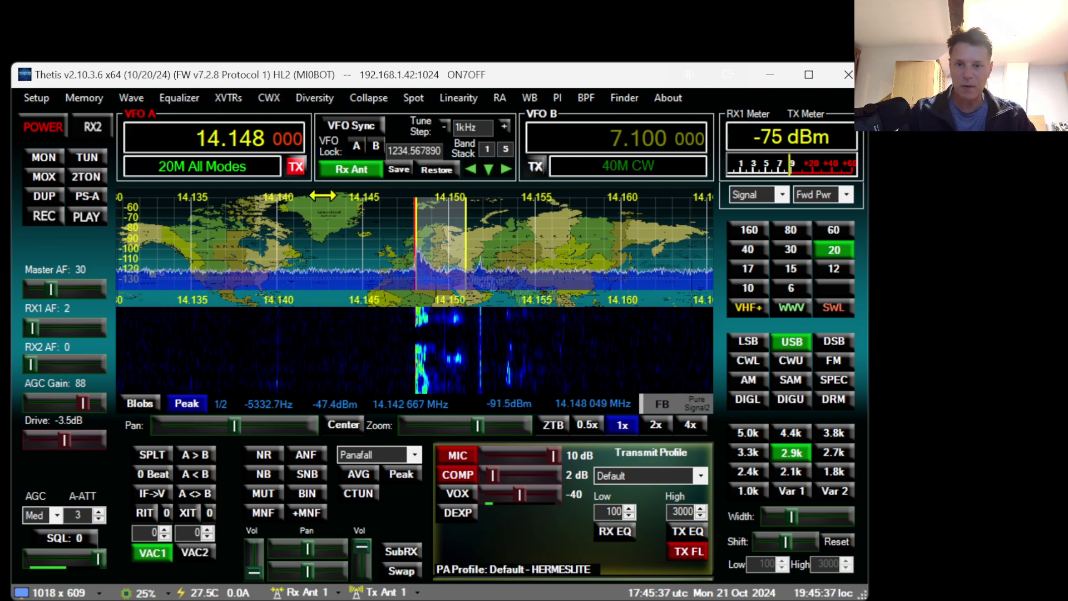
# Tune VFO A to 14.160 MHz and lower the RX1 AF gain to 1
pyautogui.scroll(-4, 406, 270)
pyautogui.scroll(9, 406, 270)
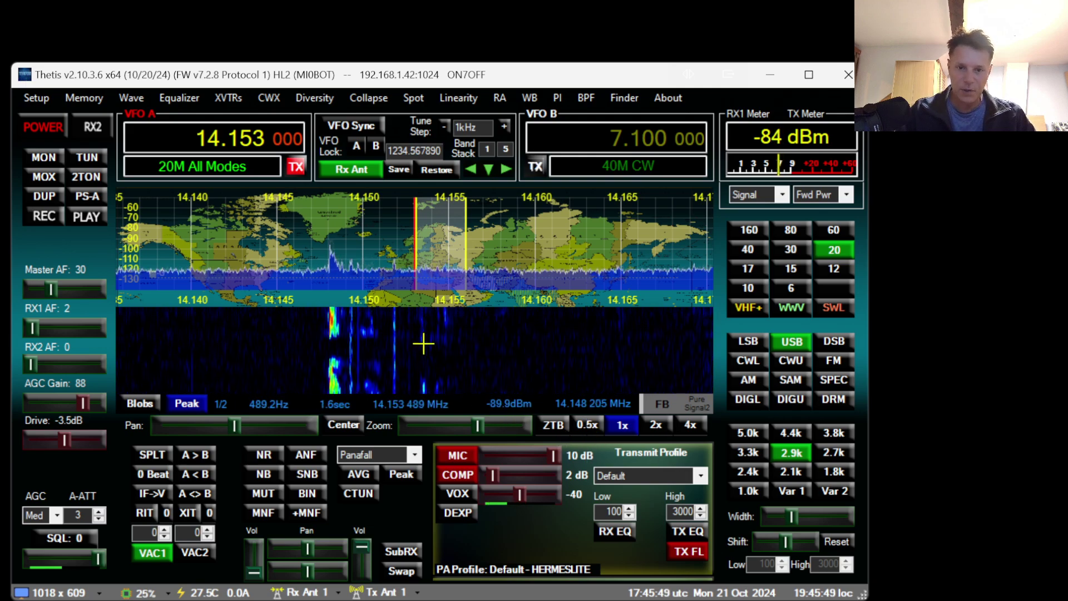
pyautogui.scroll(3, 424, 344)
pyautogui.scroll(1, 425, 346)
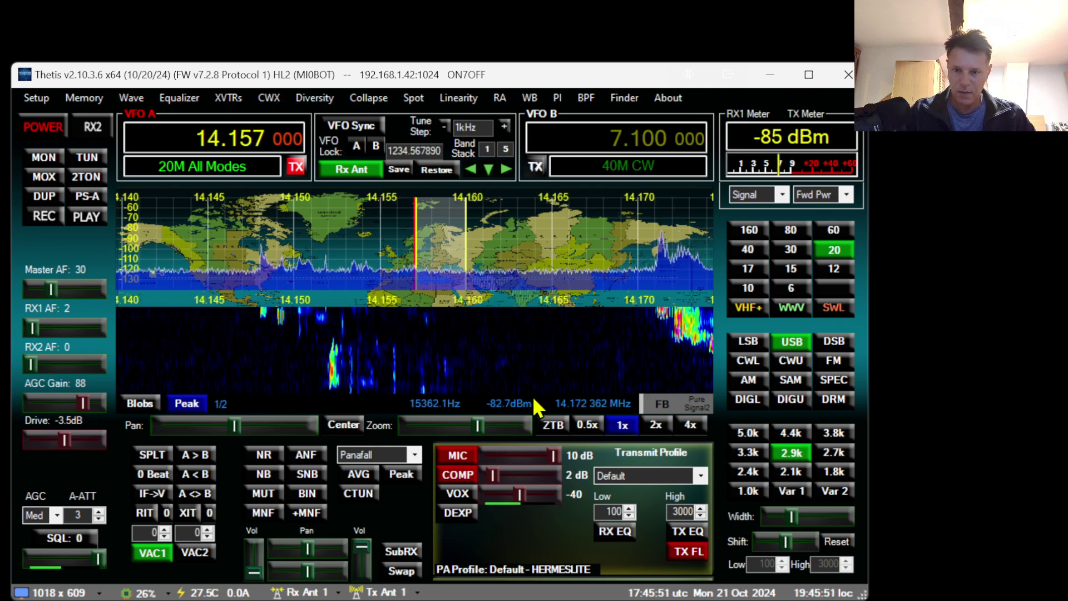
pyautogui.scroll(4, 502, 379)
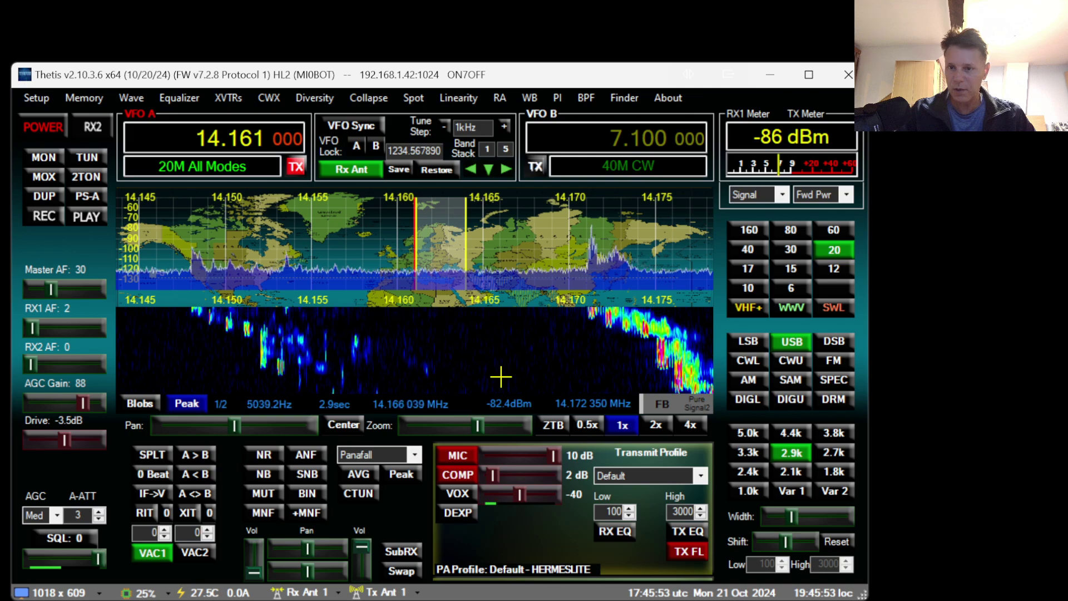
pyautogui.scroll(-2, 500, 374)
pyautogui.scroll(3, 500, 374)
pyautogui.scroll(-2, 499, 374)
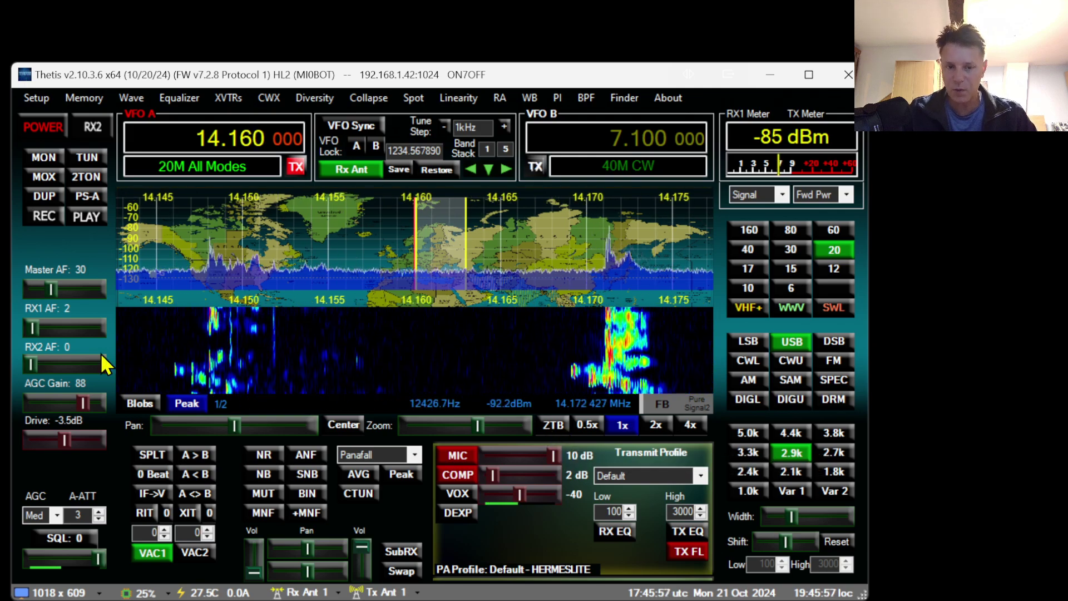
pyautogui.scroll(-1, 52, 321)
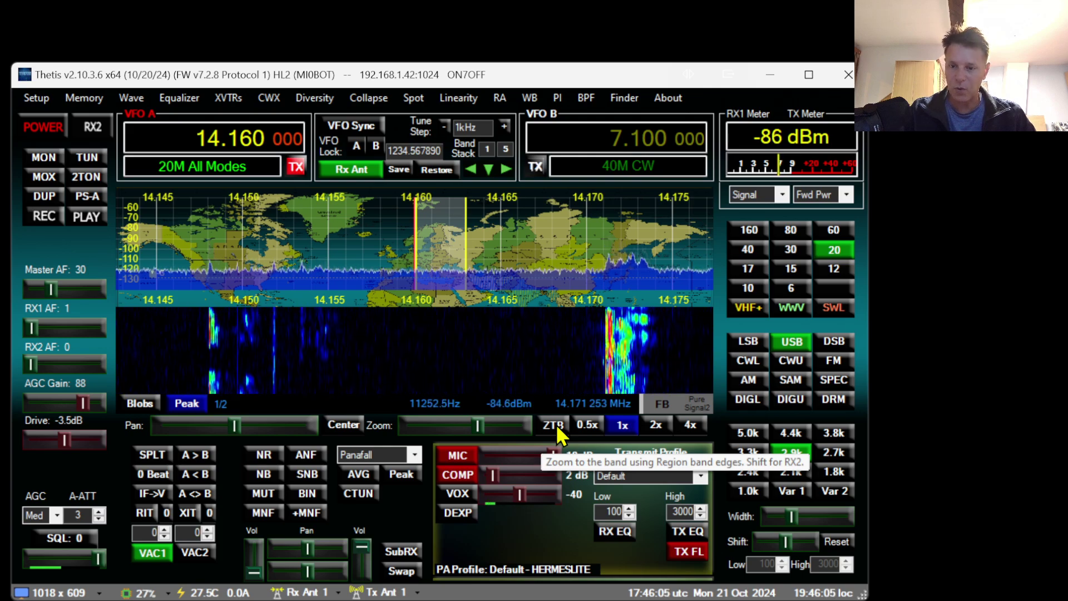
# Zoom the panadapter out to the 20m band edges and tune VFO A up to 14.309 MHz
pyautogui.click(554, 424)
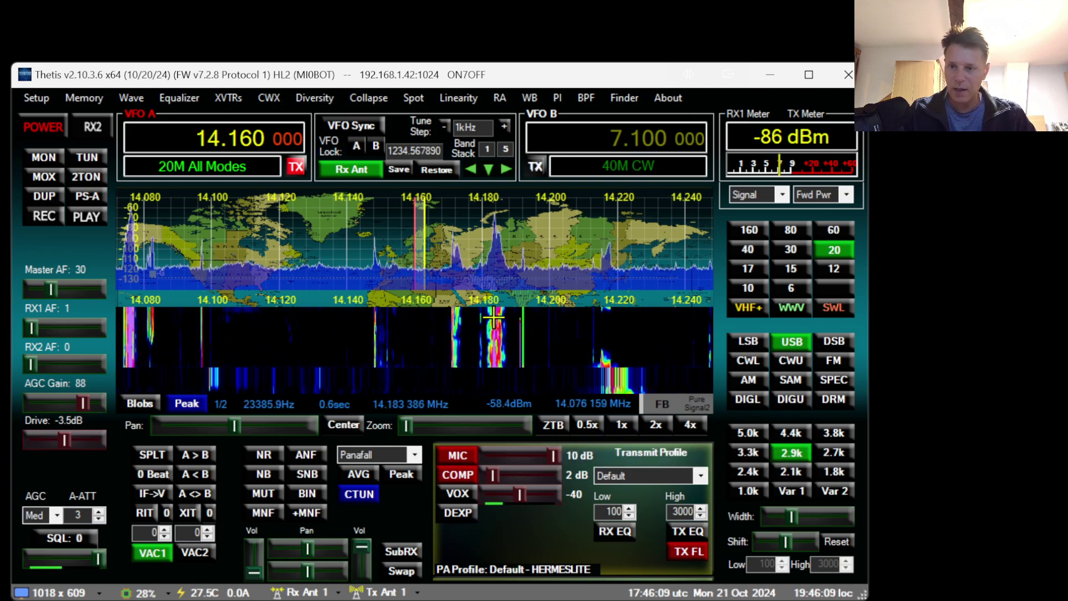
pyautogui.scroll(3, 497, 321)
pyautogui.scroll(-1, 497, 322)
pyautogui.scroll(20, 500, 325)
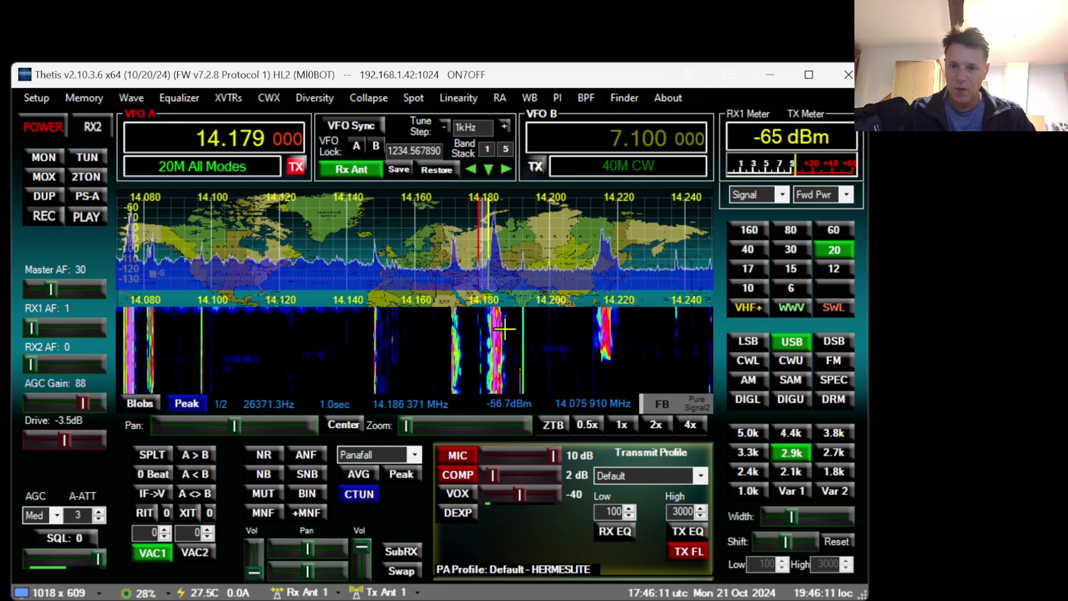
pyautogui.scroll(20, 503, 331)
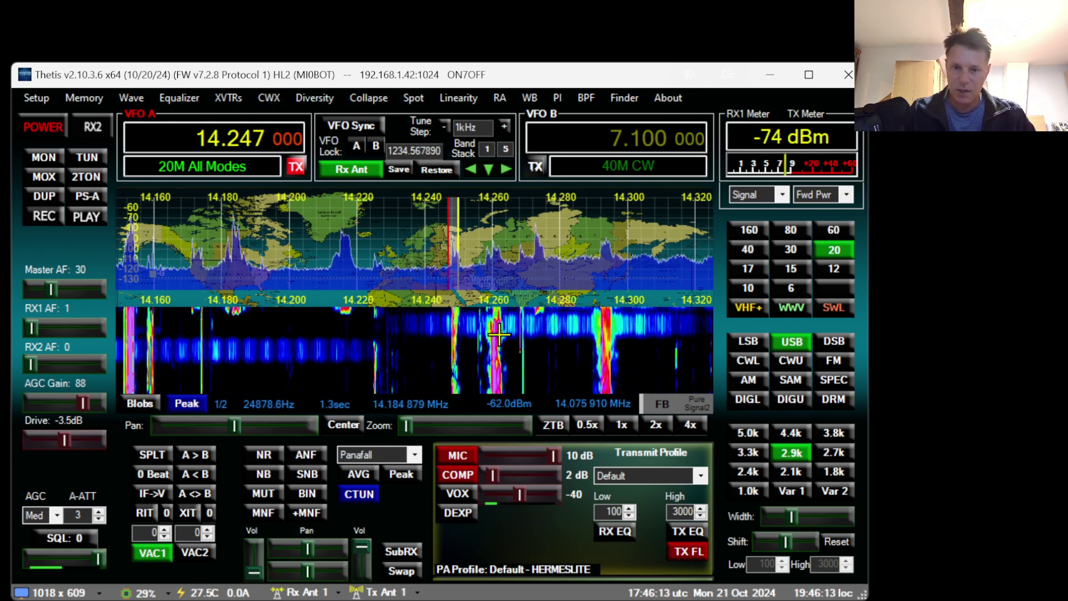
pyautogui.scroll(20, 498, 333)
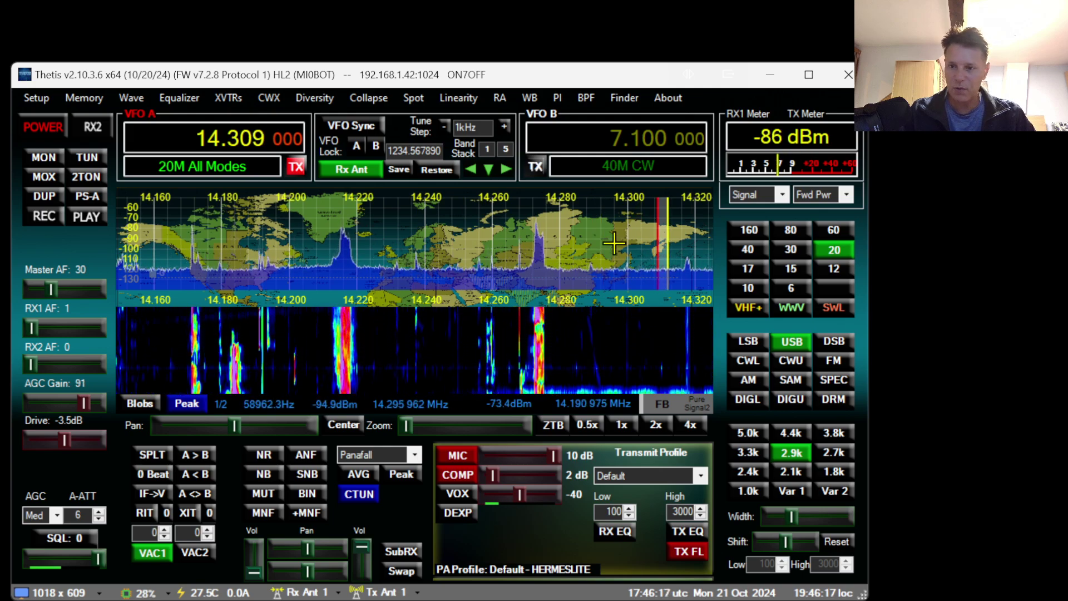
# Tune VFO A back down through the 20m band and settle on 14.224 MHz
pyautogui.scroll(-20, 628, 258)
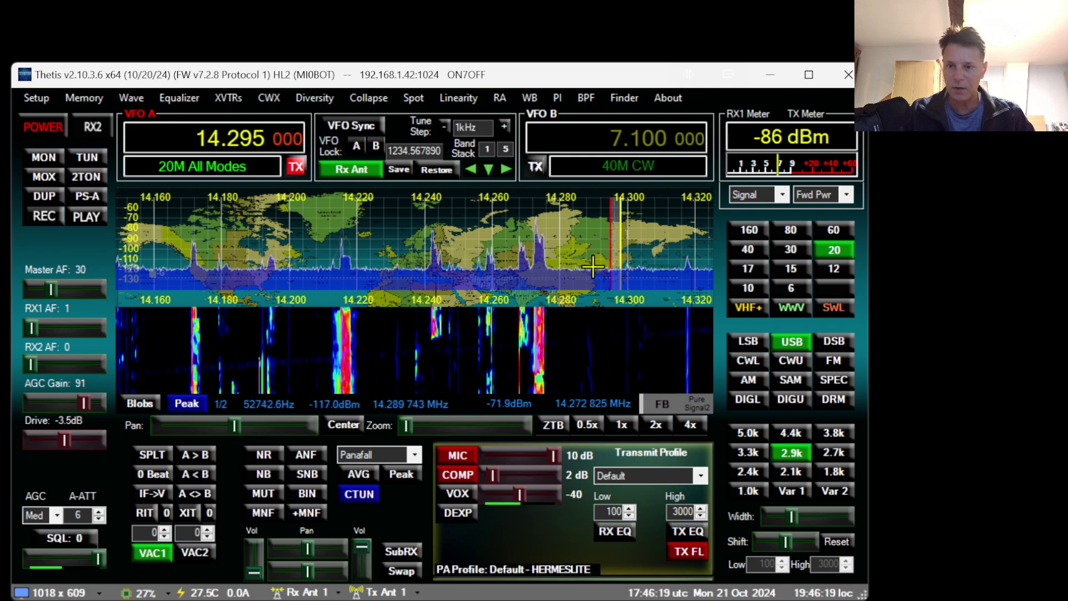
pyautogui.scroll(-7, 595, 271)
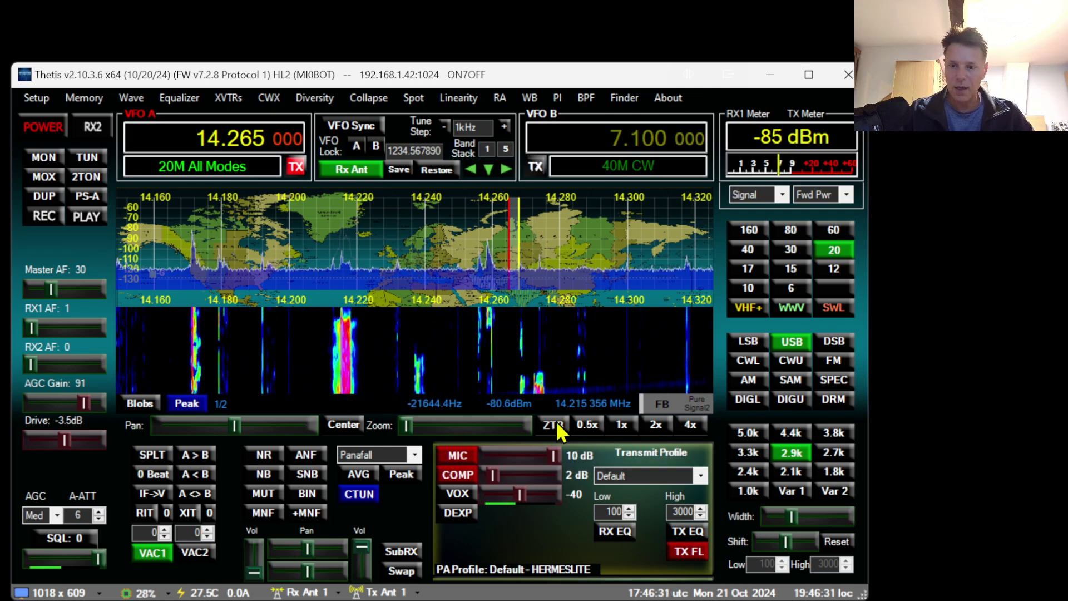
pyautogui.scroll(4, 509, 231)
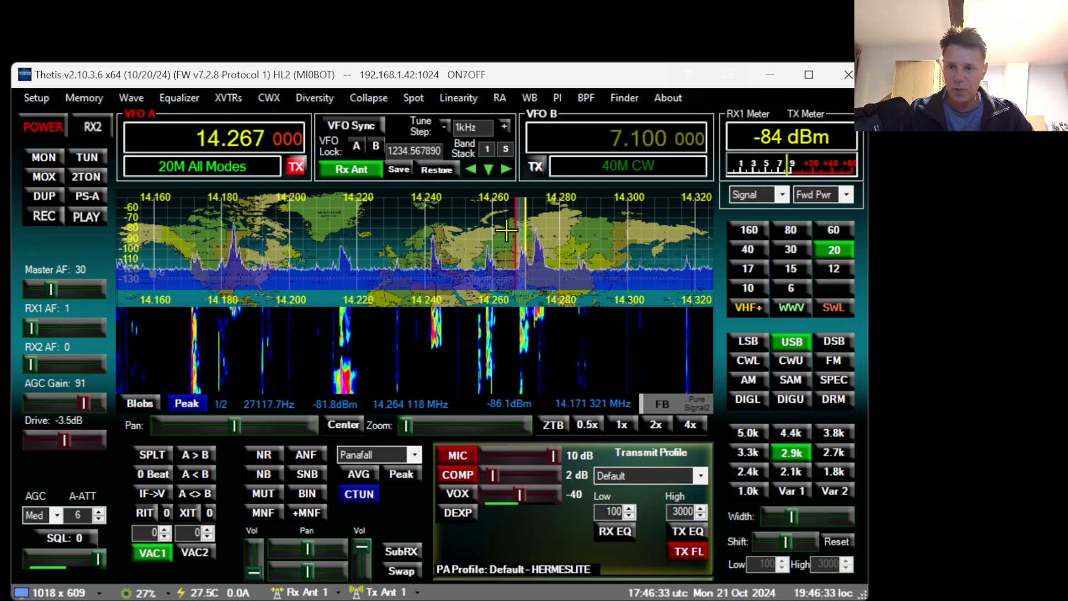
pyautogui.scroll(-1, 509, 231)
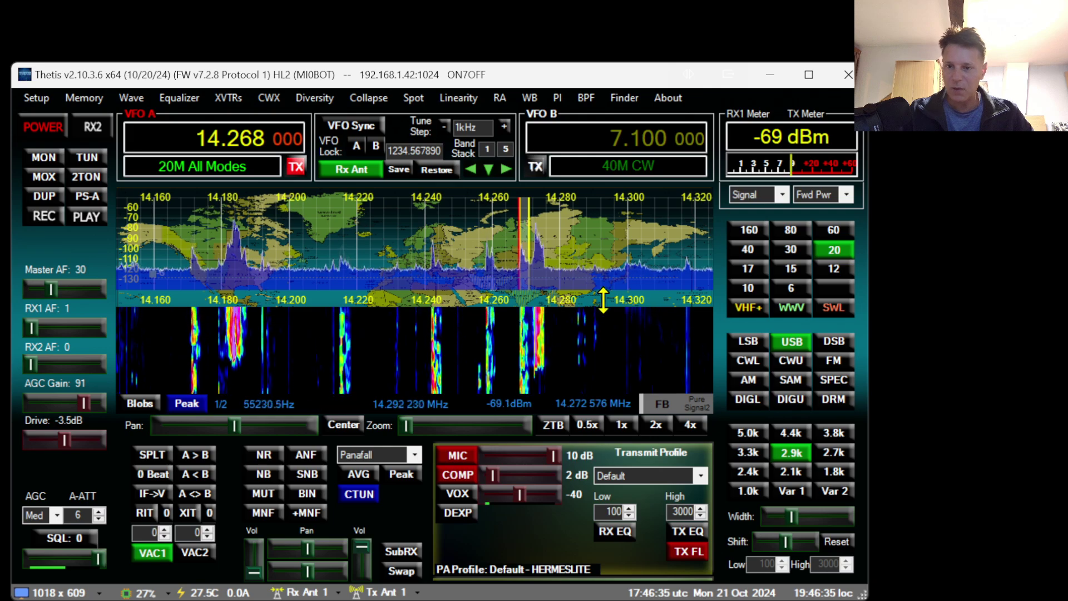
pyautogui.scroll(-20, 552, 287)
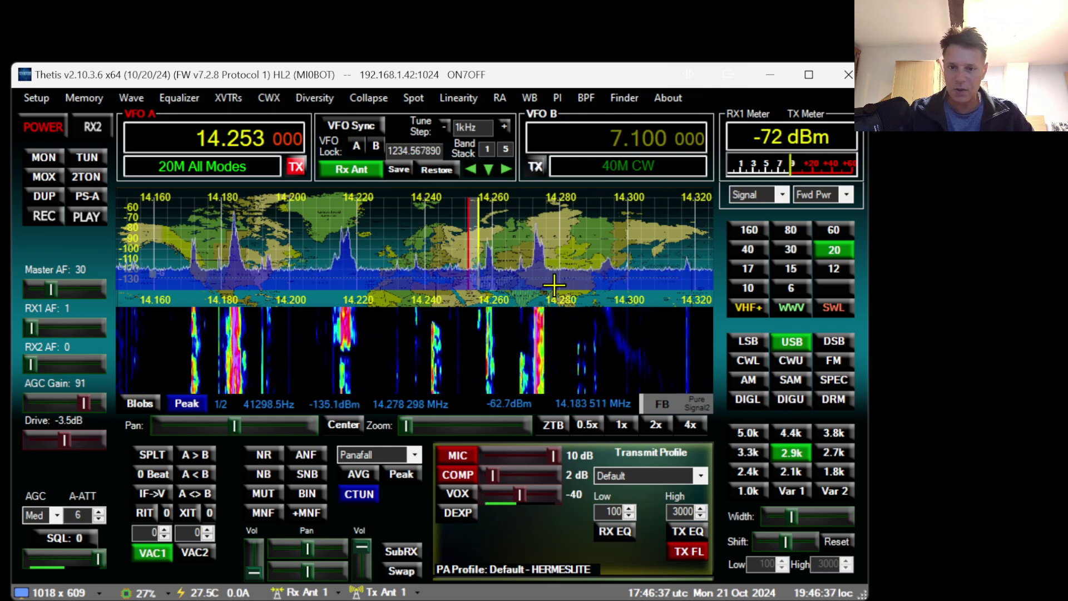
pyautogui.scroll(-20, 551, 283)
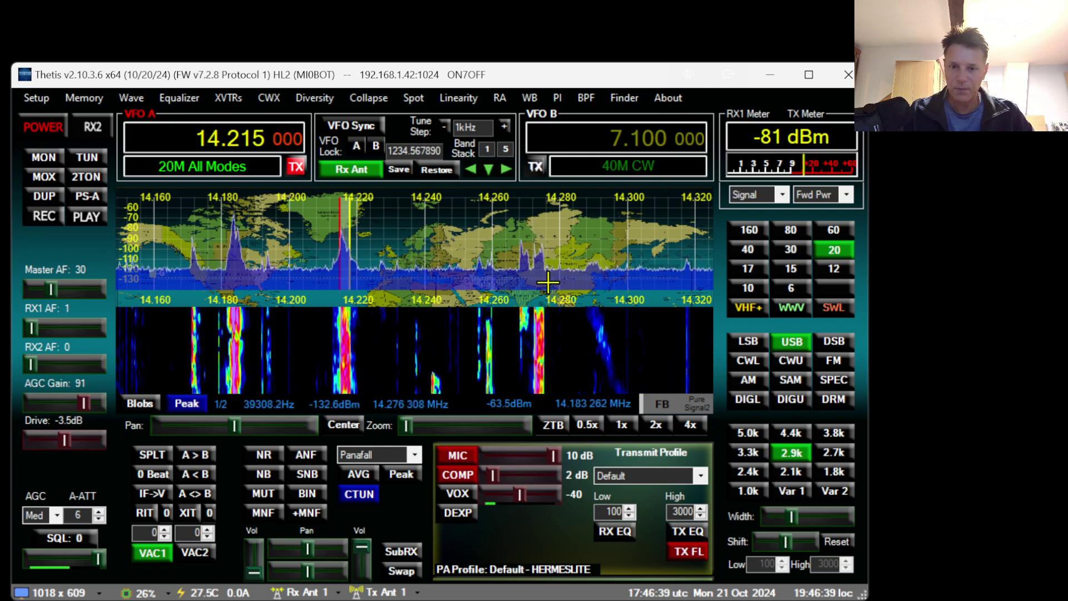
pyautogui.scroll(1, 548, 285)
pyautogui.scroll(4, 548, 285)
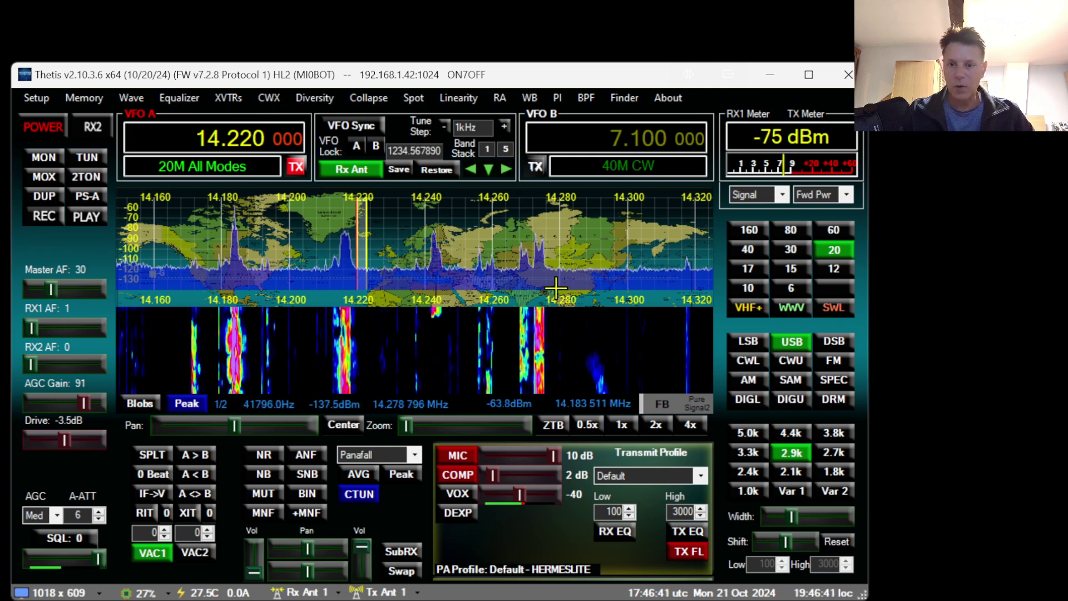
pyautogui.scroll(4, 503, 306)
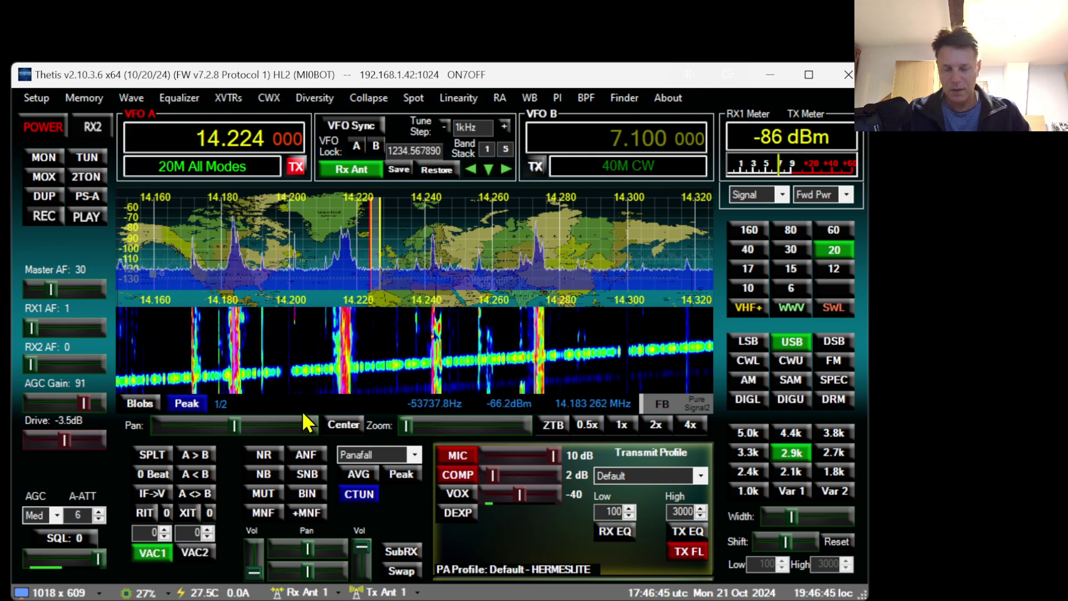
# Make a brief test transmission with MOX and lower the transmit drive to -5 dB
pyautogui.click(45, 176)
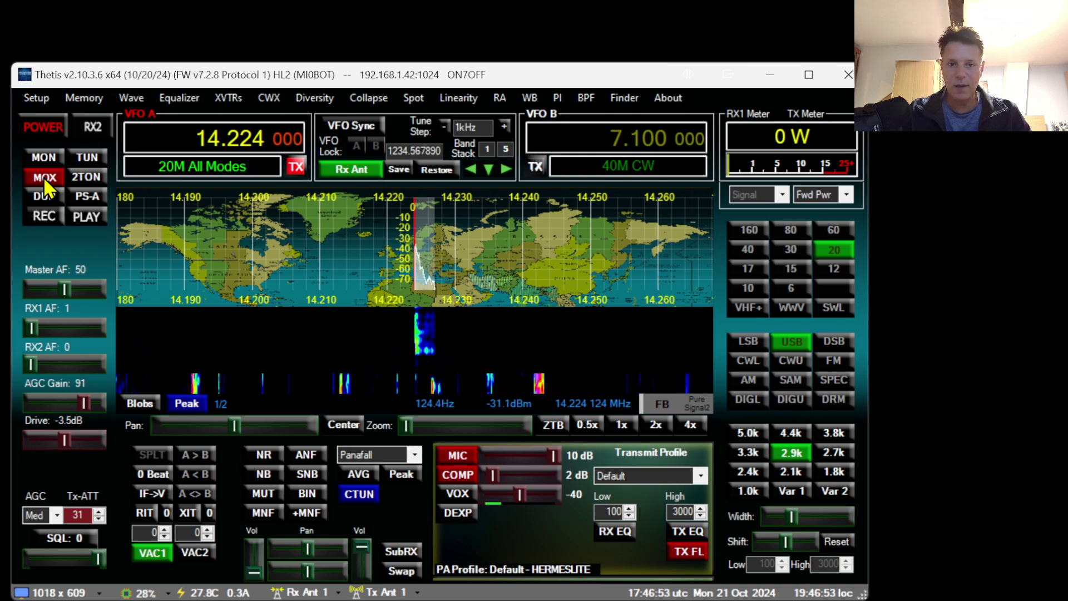
pyautogui.click(43, 176)
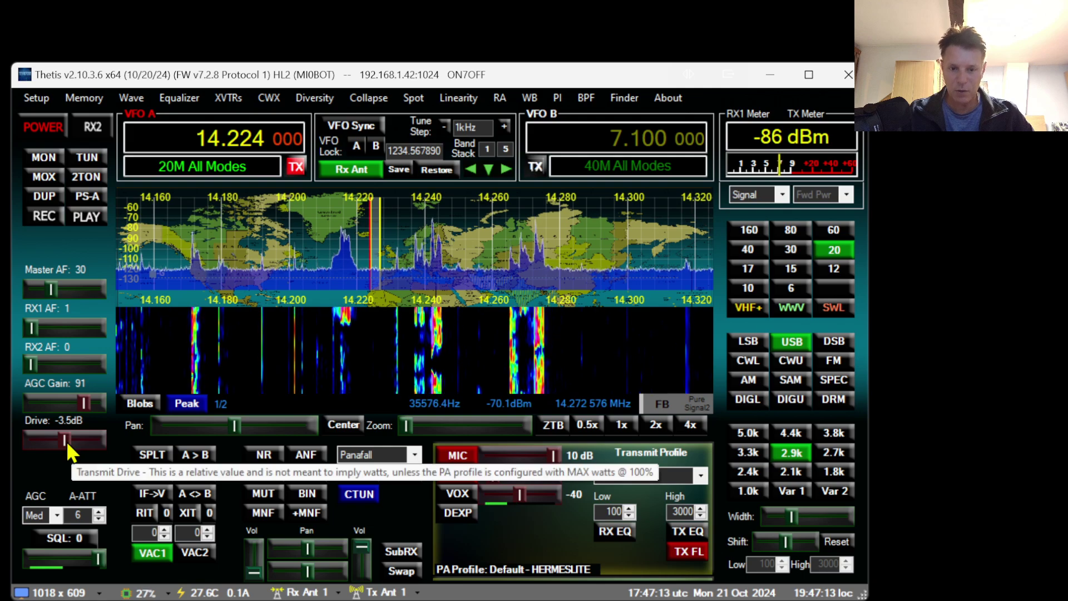
pyautogui.moveTo(65, 441); pyautogui.dragTo(61, 440)
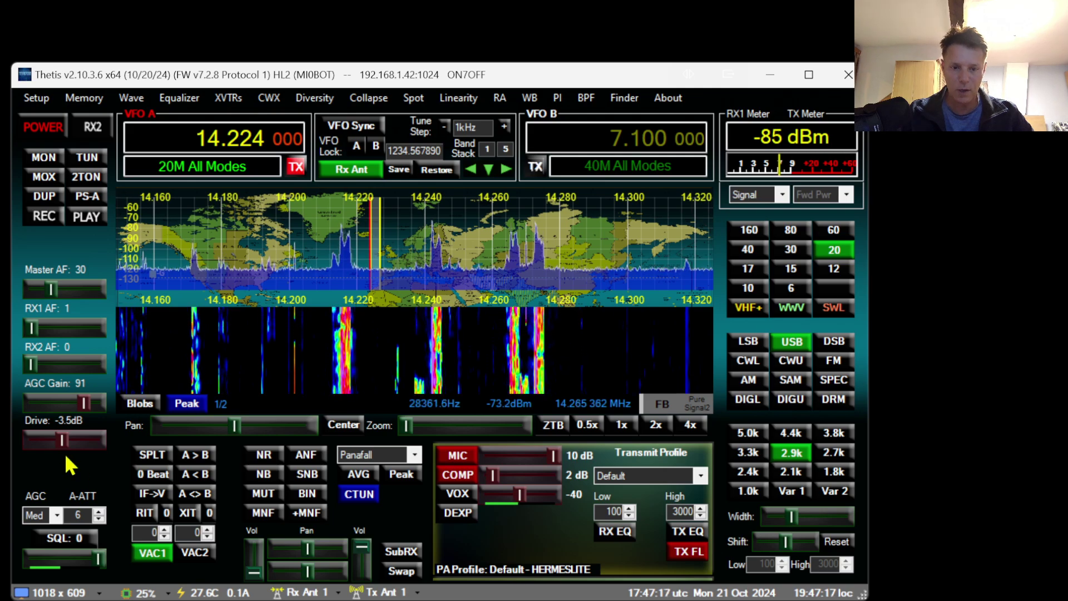
pyautogui.moveTo(65, 442); pyautogui.dragTo(54, 440)
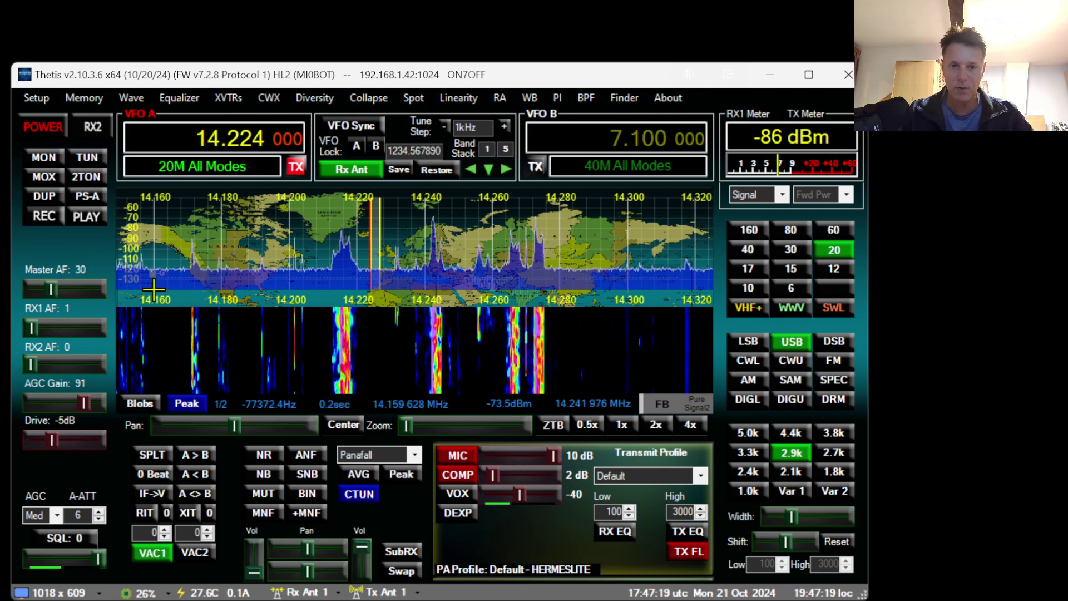
# Transmit two brief tune carriers on 14.224 MHz to check the output power, returning to receive after each
pyautogui.click(88, 156)
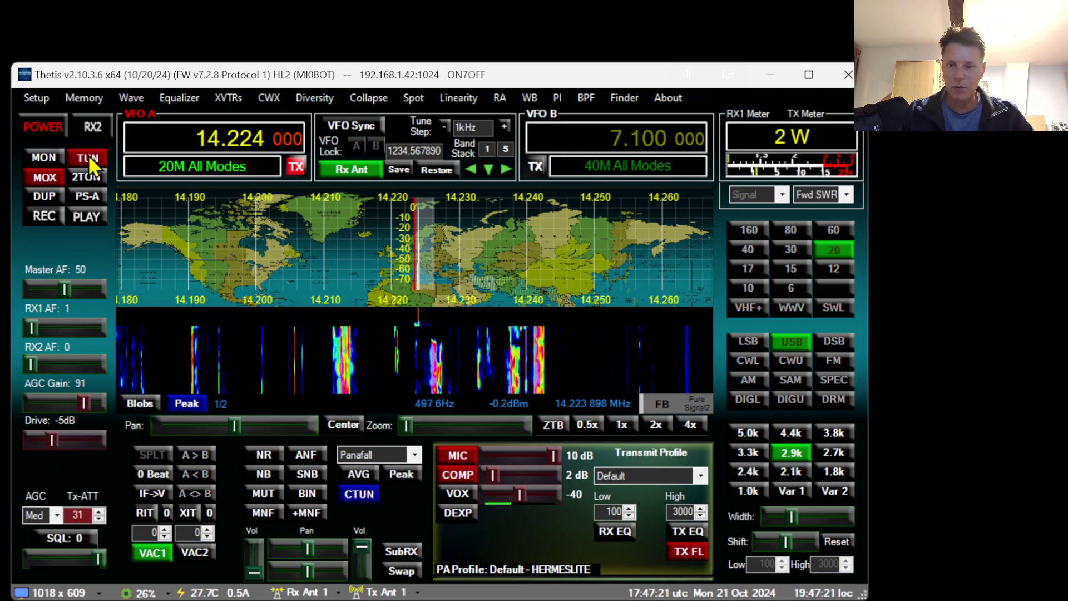
pyautogui.click(88, 155)
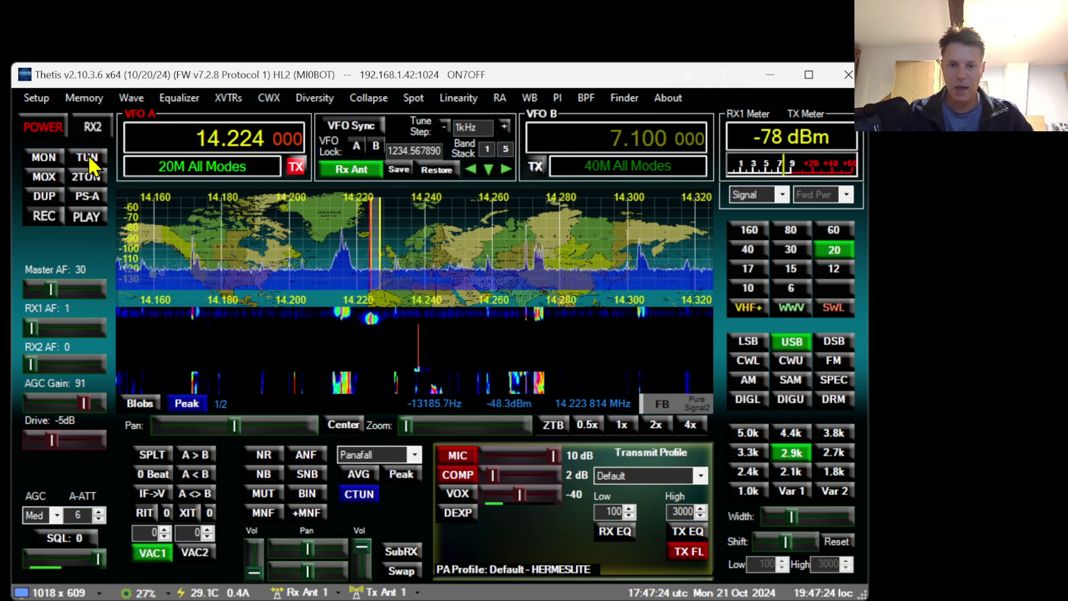
pyautogui.click(88, 156)
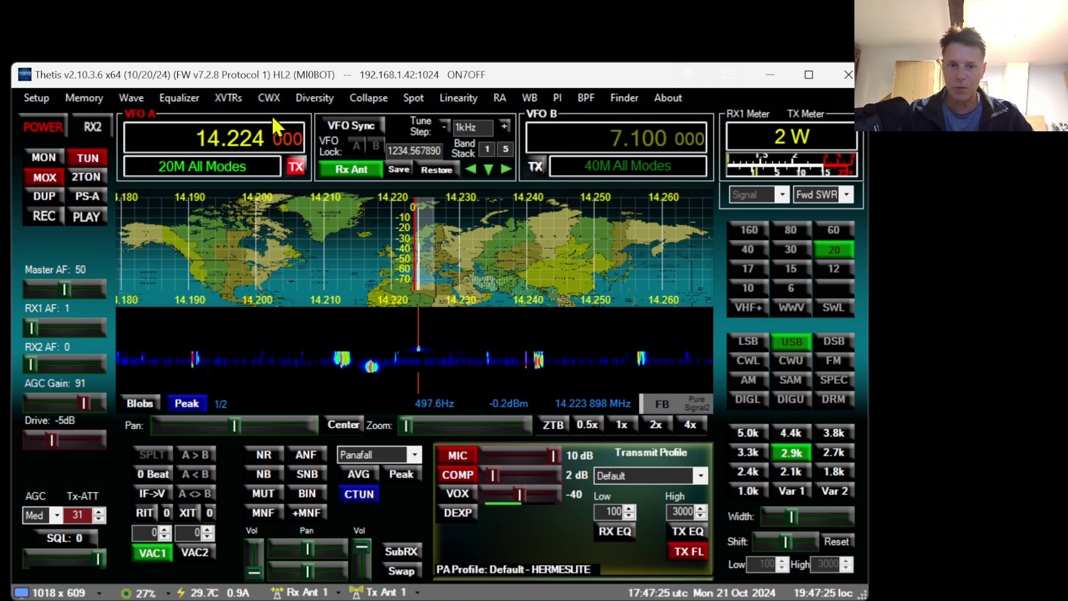
pyautogui.click(83, 157)
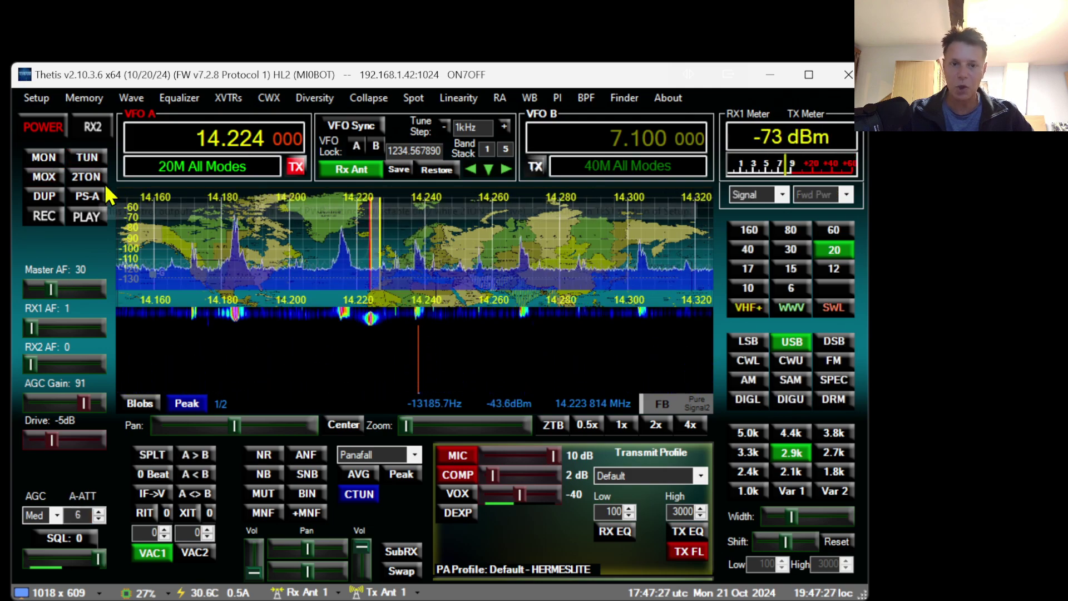
# Run a brief two-tone test transmission followed by another short tune carrier, ending in receive
pyautogui.click(84, 177)
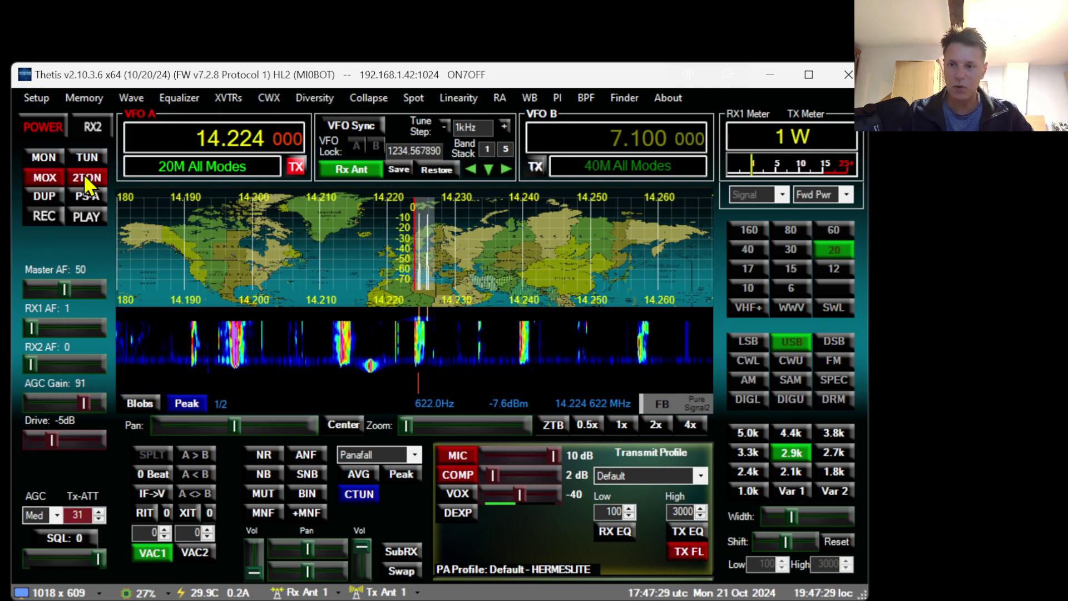
pyautogui.click(85, 177)
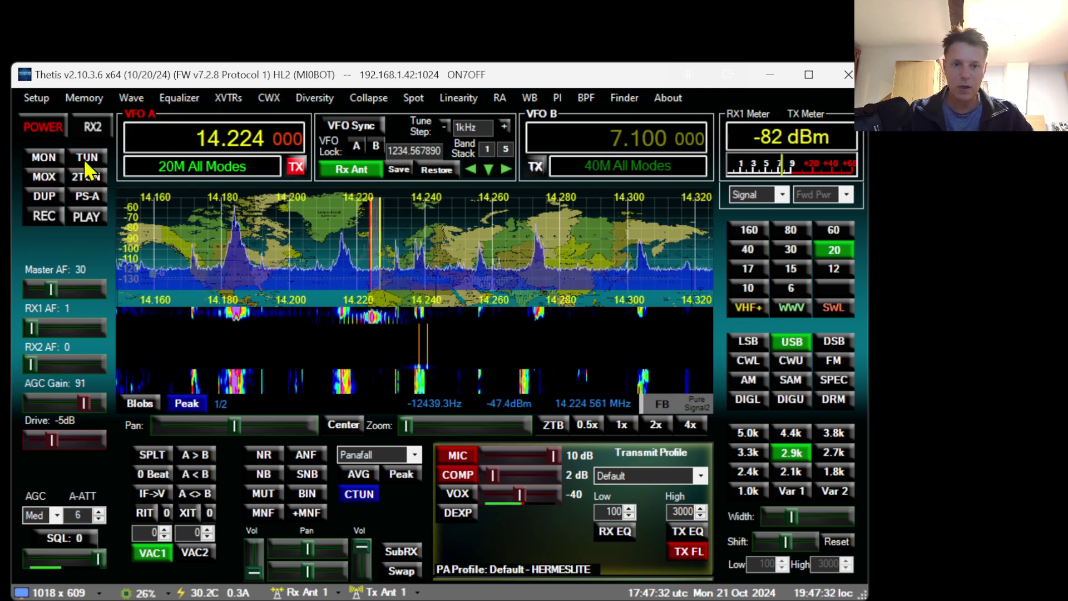
pyautogui.click(87, 158)
pyautogui.click(87, 160)
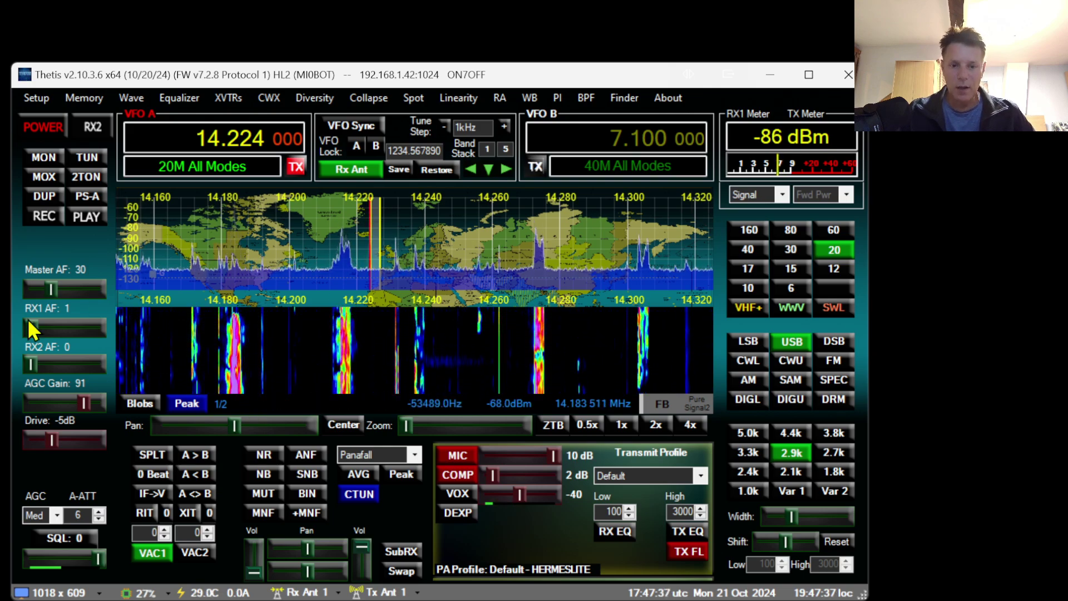
# Lower the RX1 AF gain to 0
pyautogui.moveTo(29, 322); pyautogui.dragTo(26, 322)
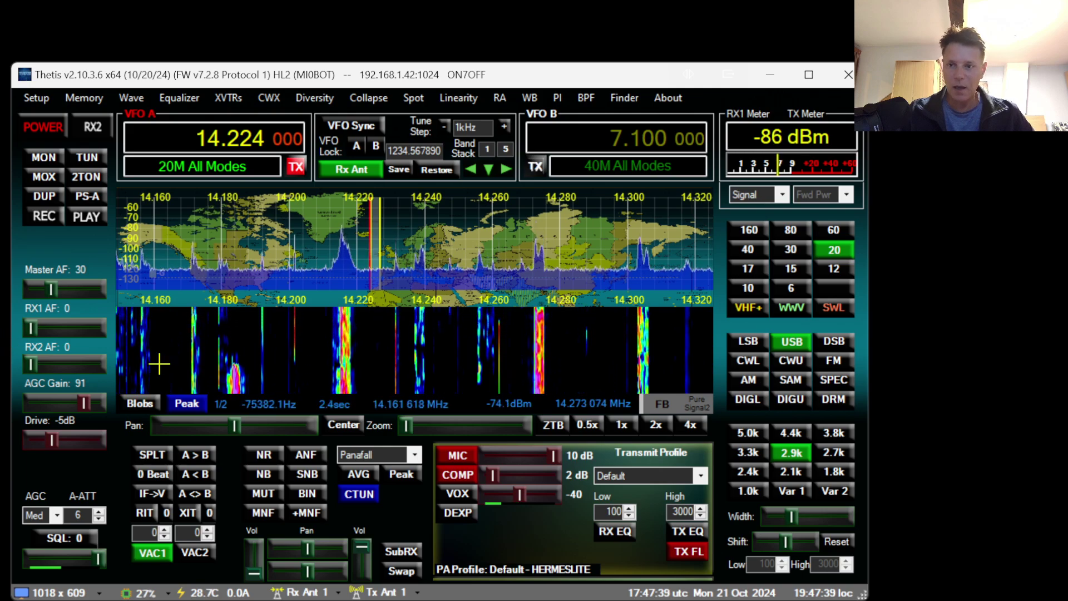